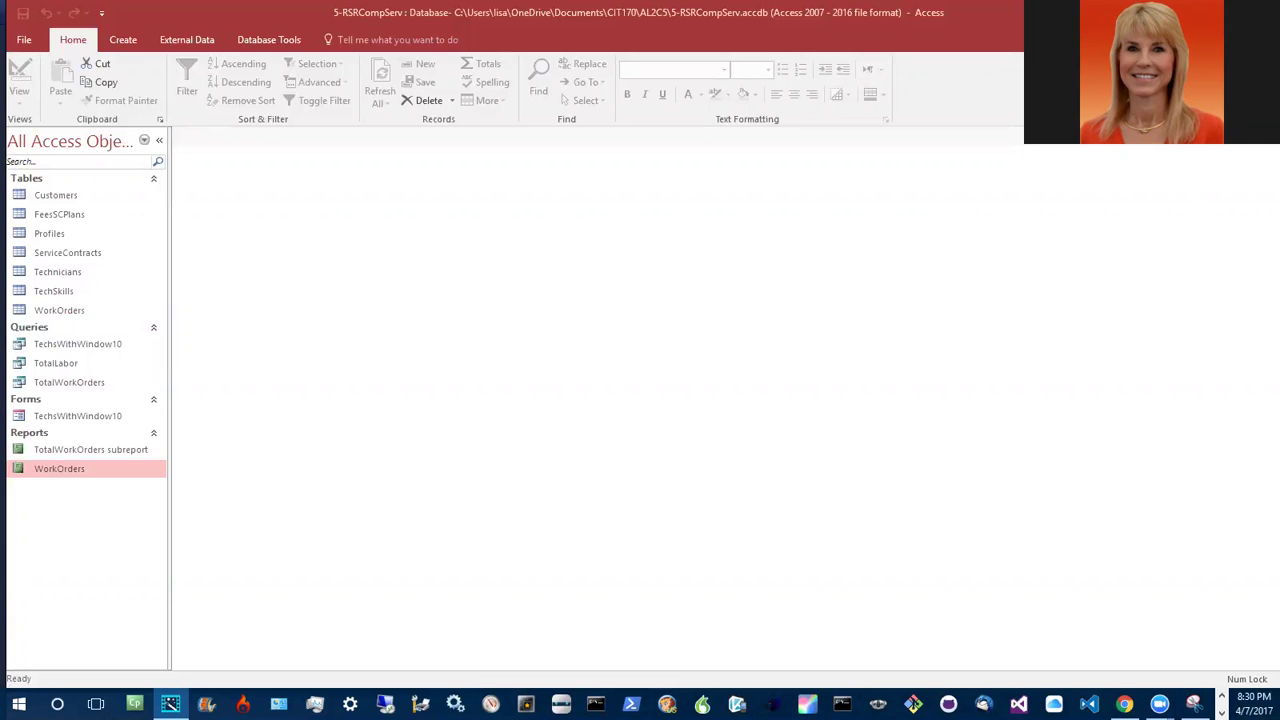
In the TotalWorkOrders query's design, insert the CustID and Descr fields from WorkOrders between WO and ServDate
right_click(57, 385)
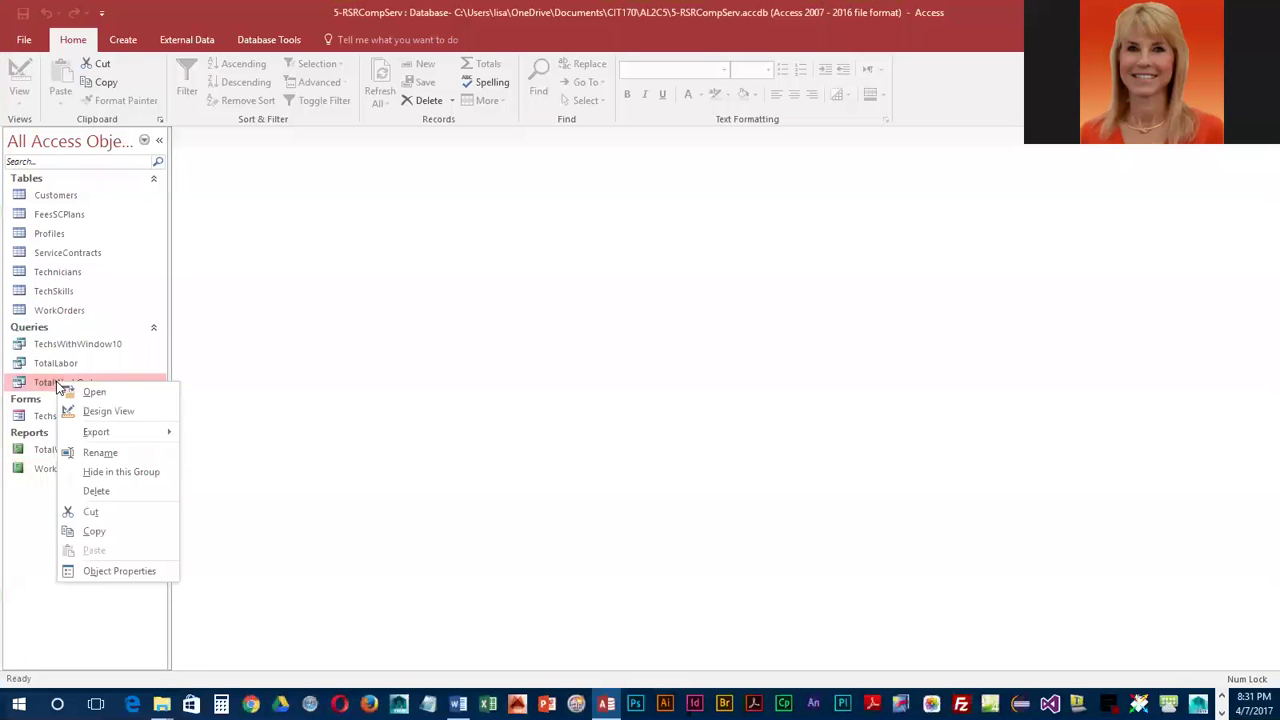
click(136, 413)
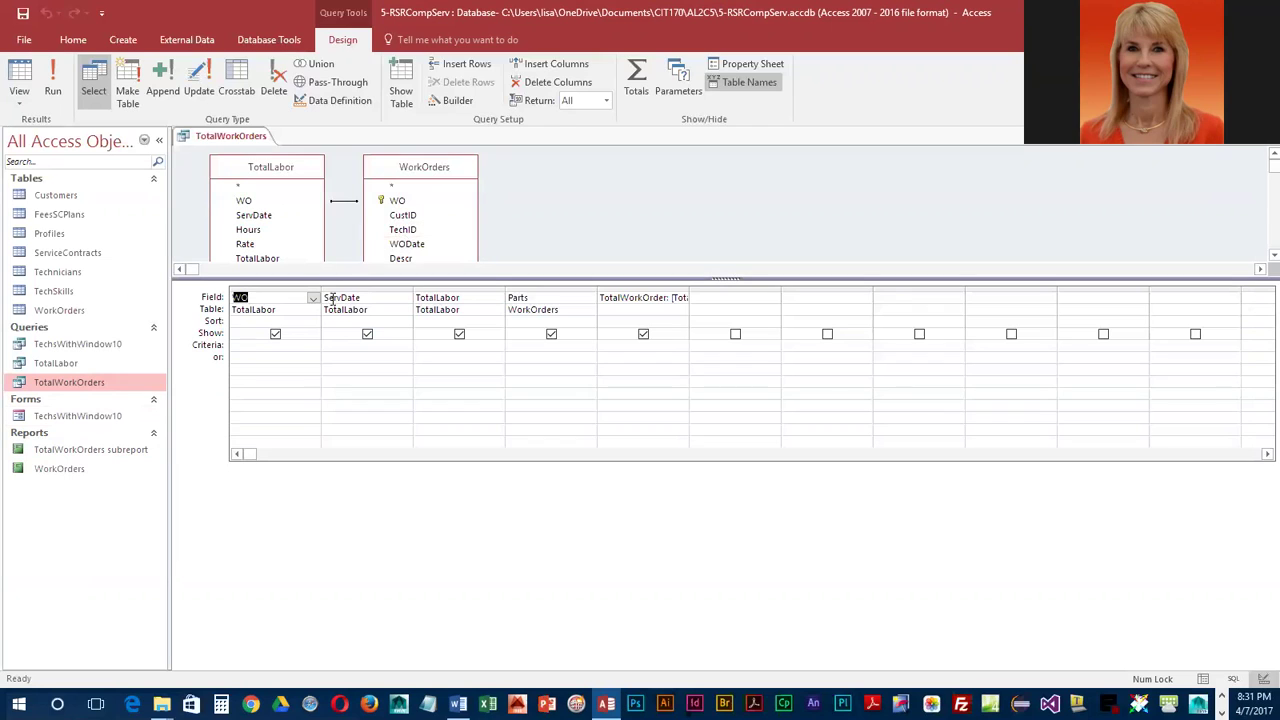
drag(376, 279, 376, 323)
drag(403, 216, 325, 343)
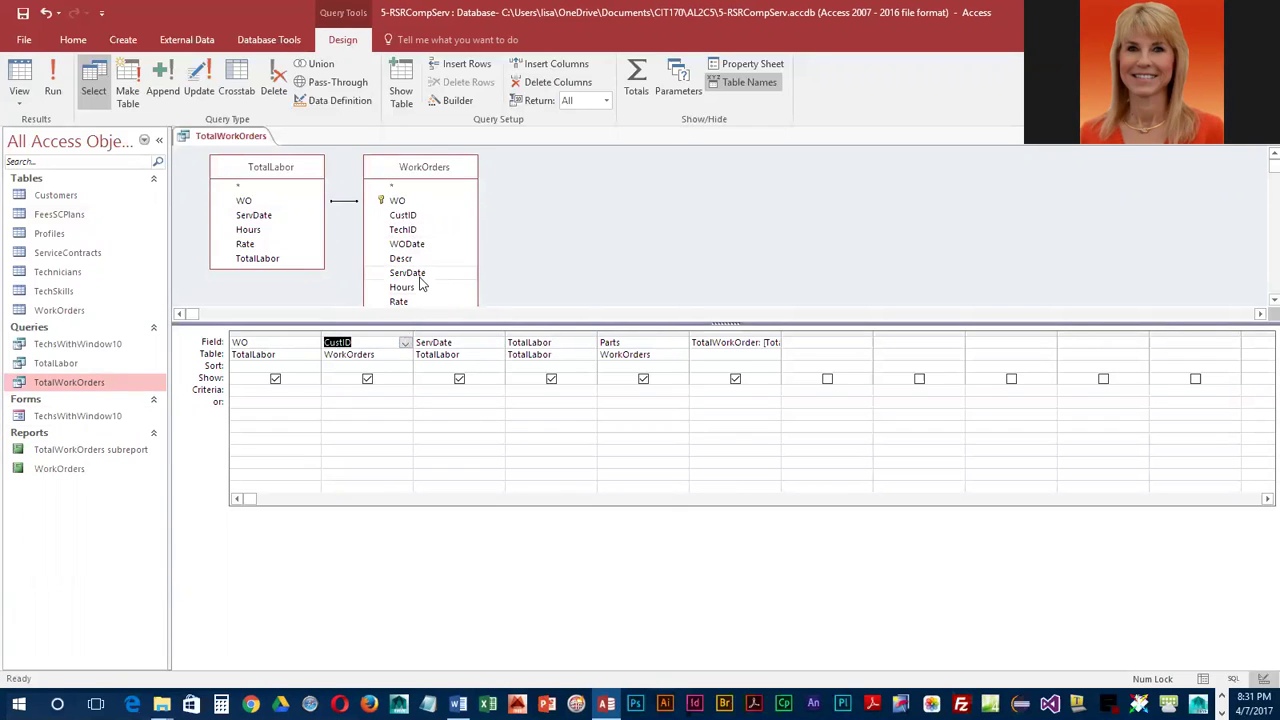
drag(406, 258, 433, 347)
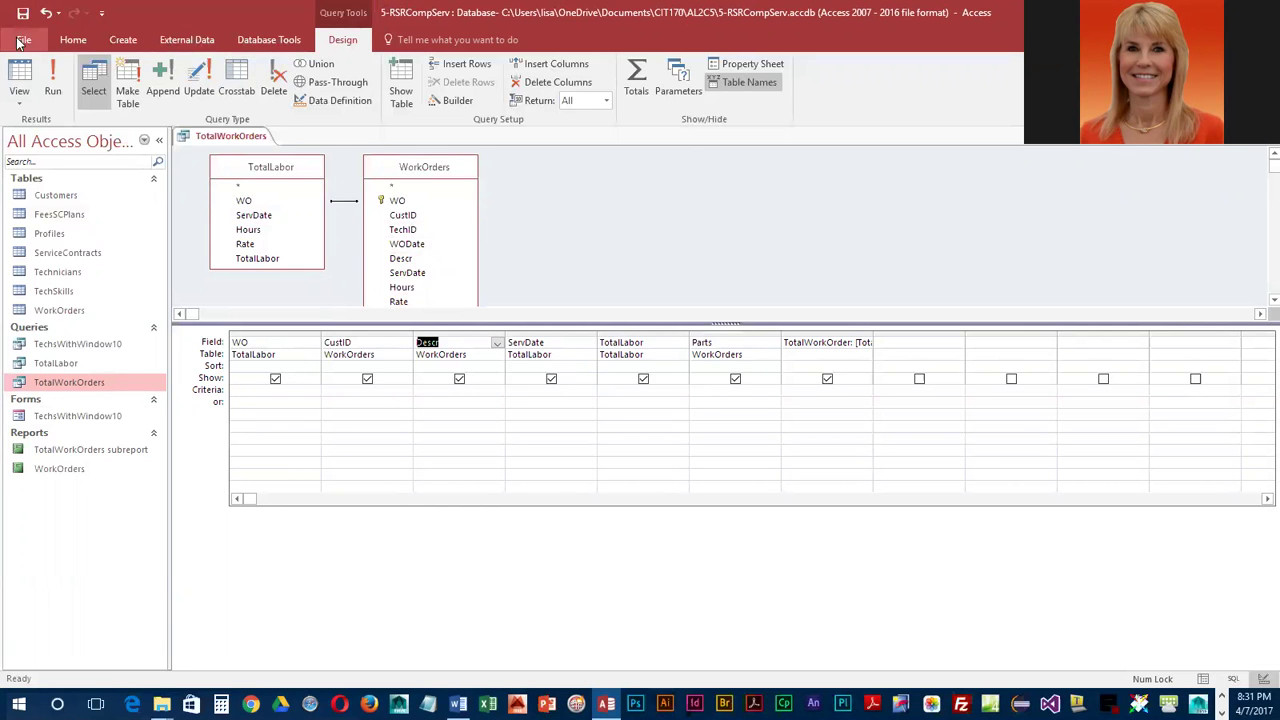
Run the modified TotalWorkOrders query to check its datasheet, and close the query
click(60, 82)
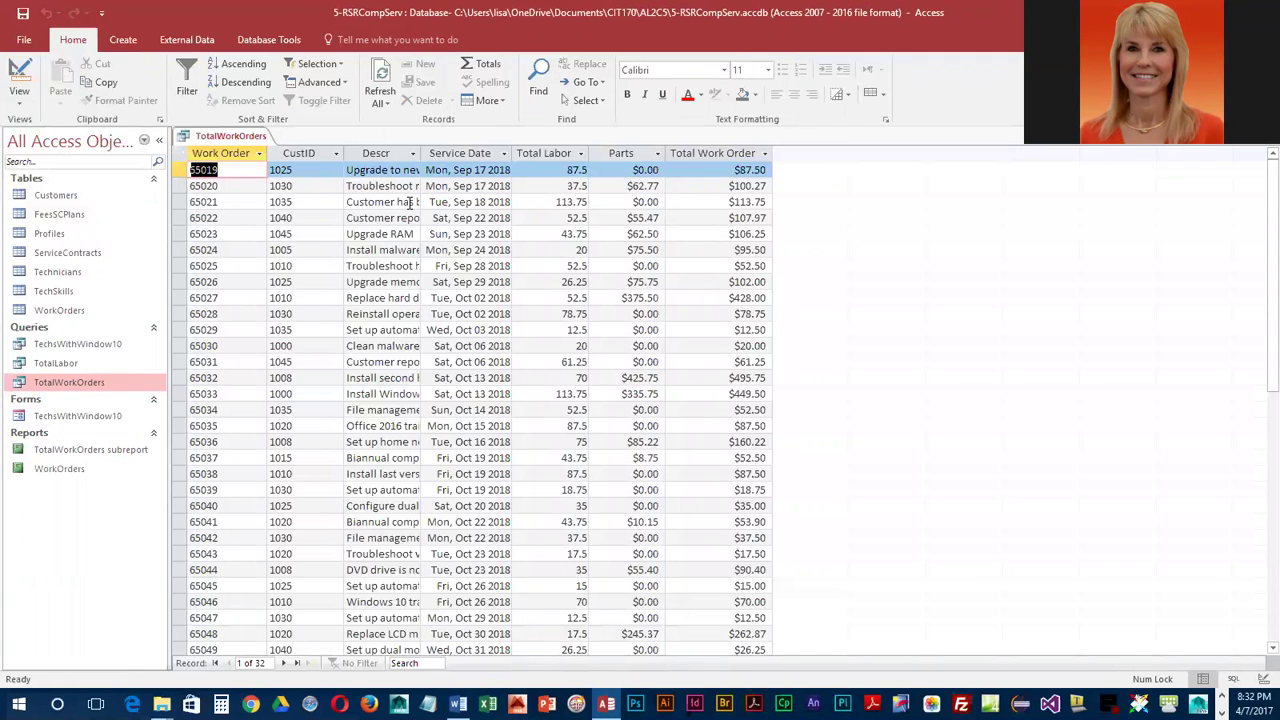
right_click(238, 138)
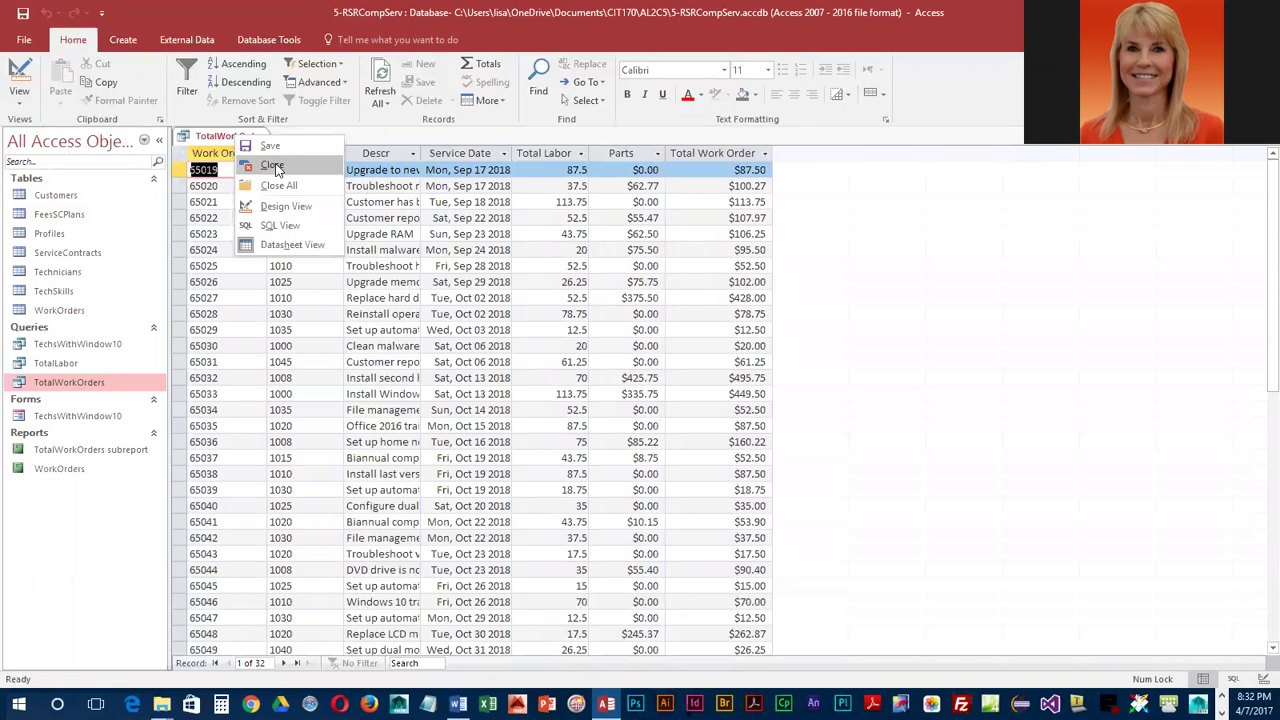
click(275, 167)
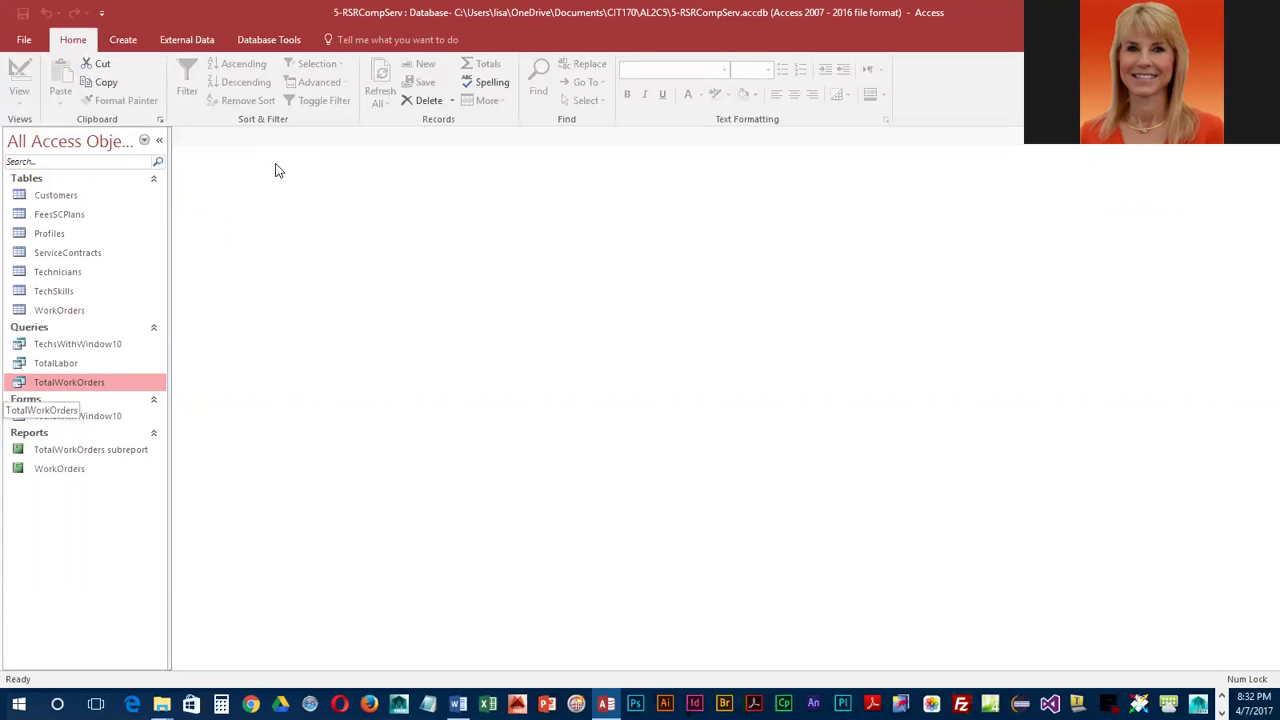
Start a Report Wizard report that includes all fields of the TotalWorkOrders query
click(117, 44)
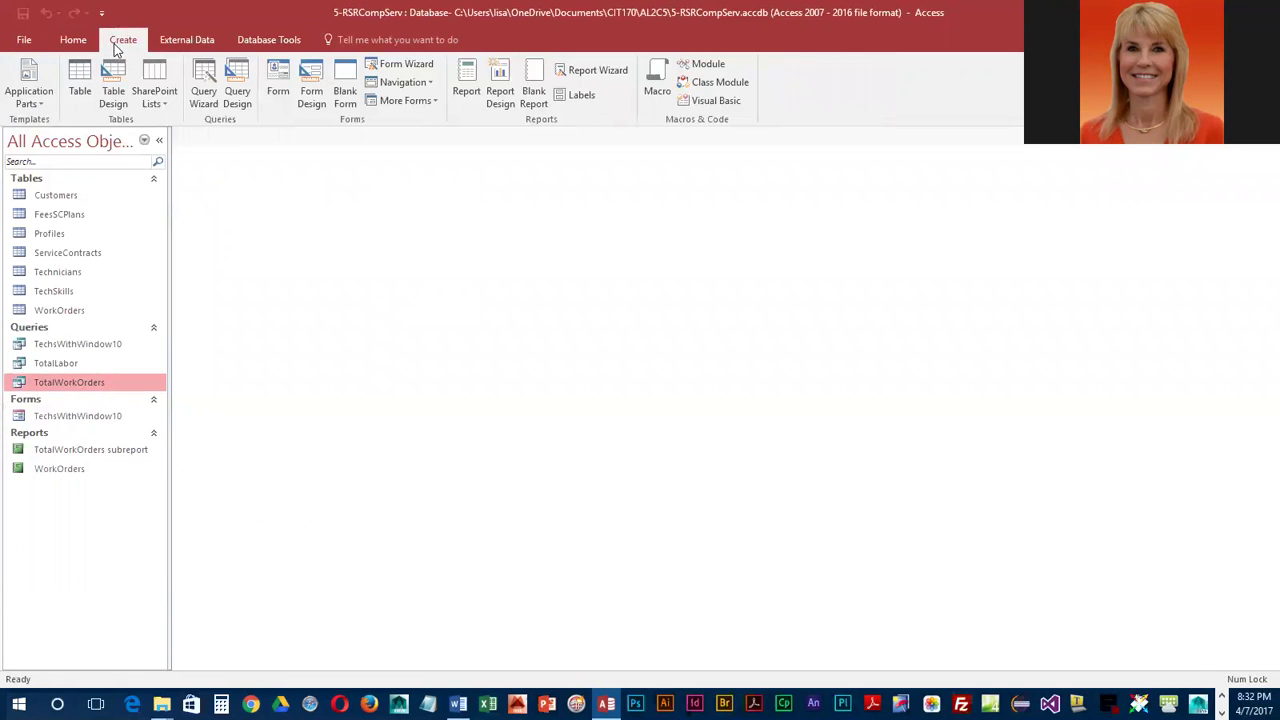
click(597, 72)
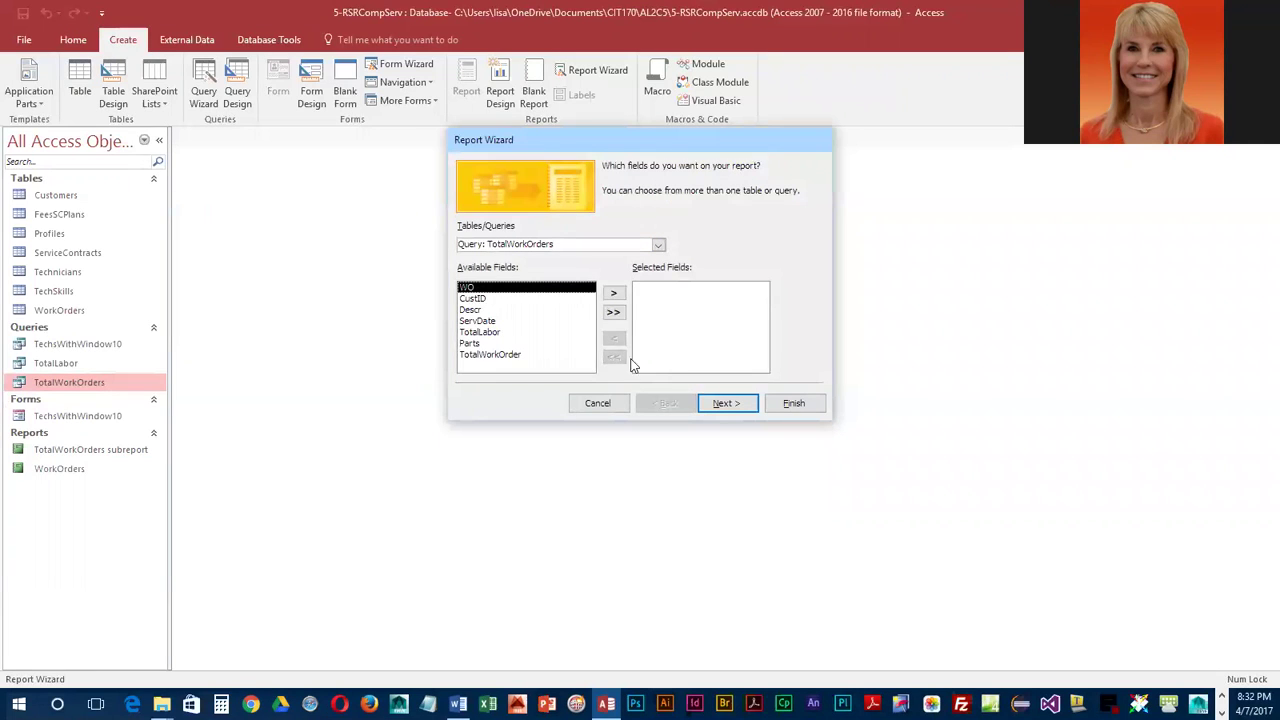
click(613, 312)
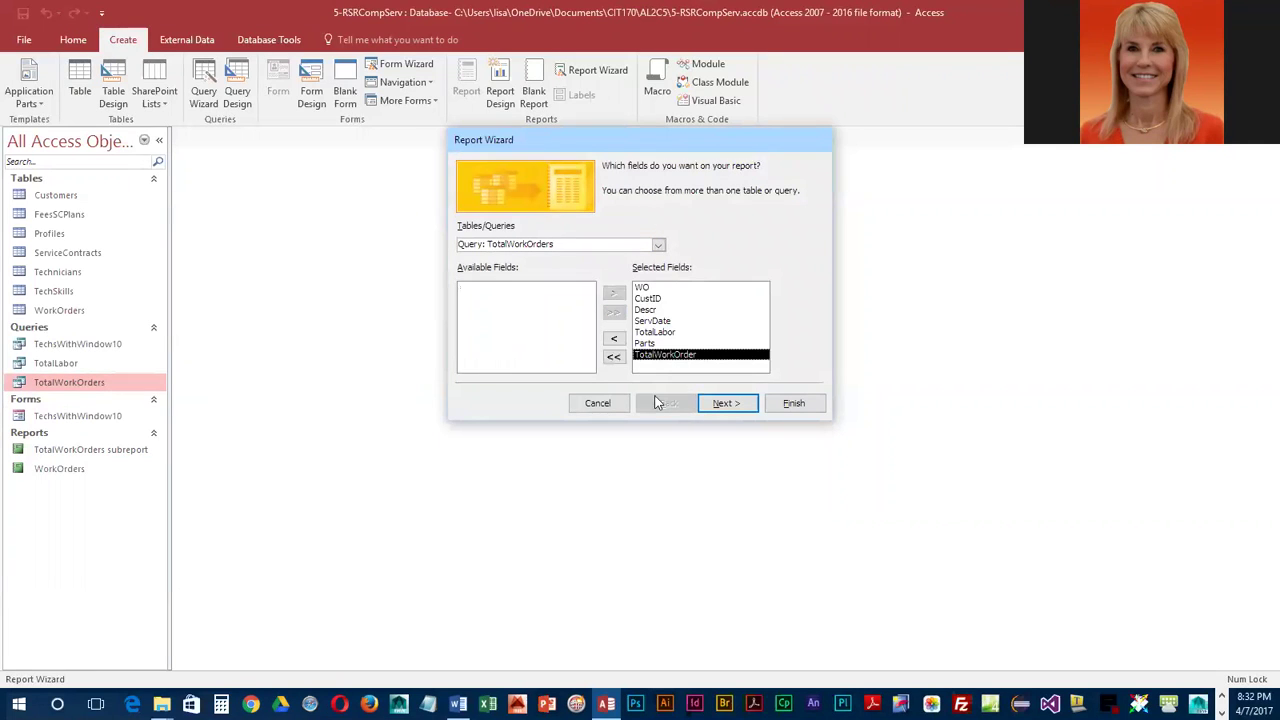
click(727, 403)
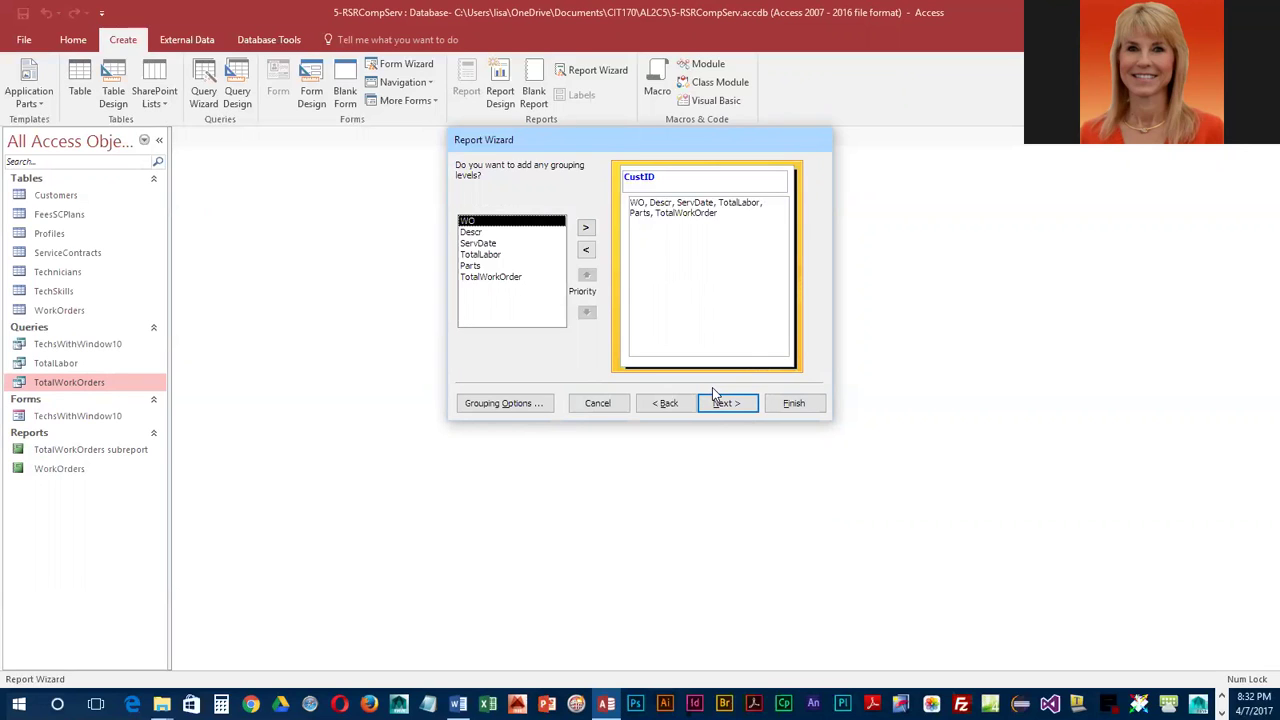
Replace the CustID grouping level with grouping on ServDate by Month and accept the grouping
click(589, 250)
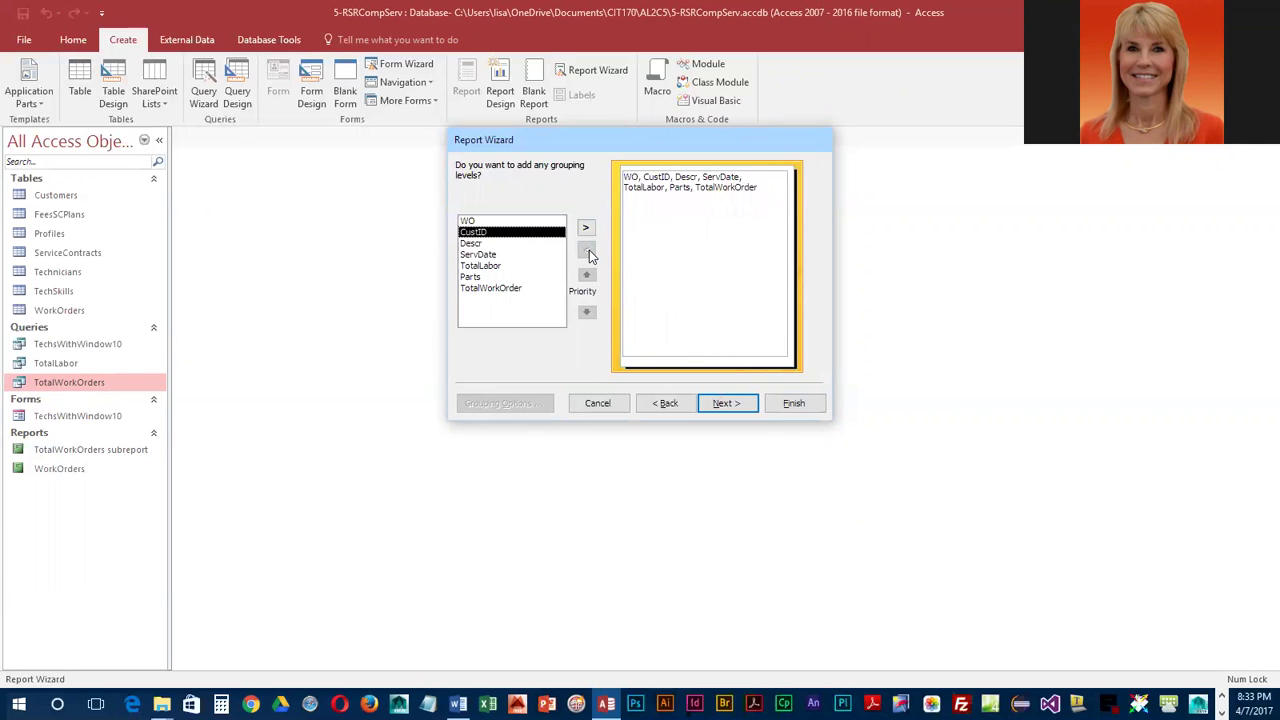
click(487, 255)
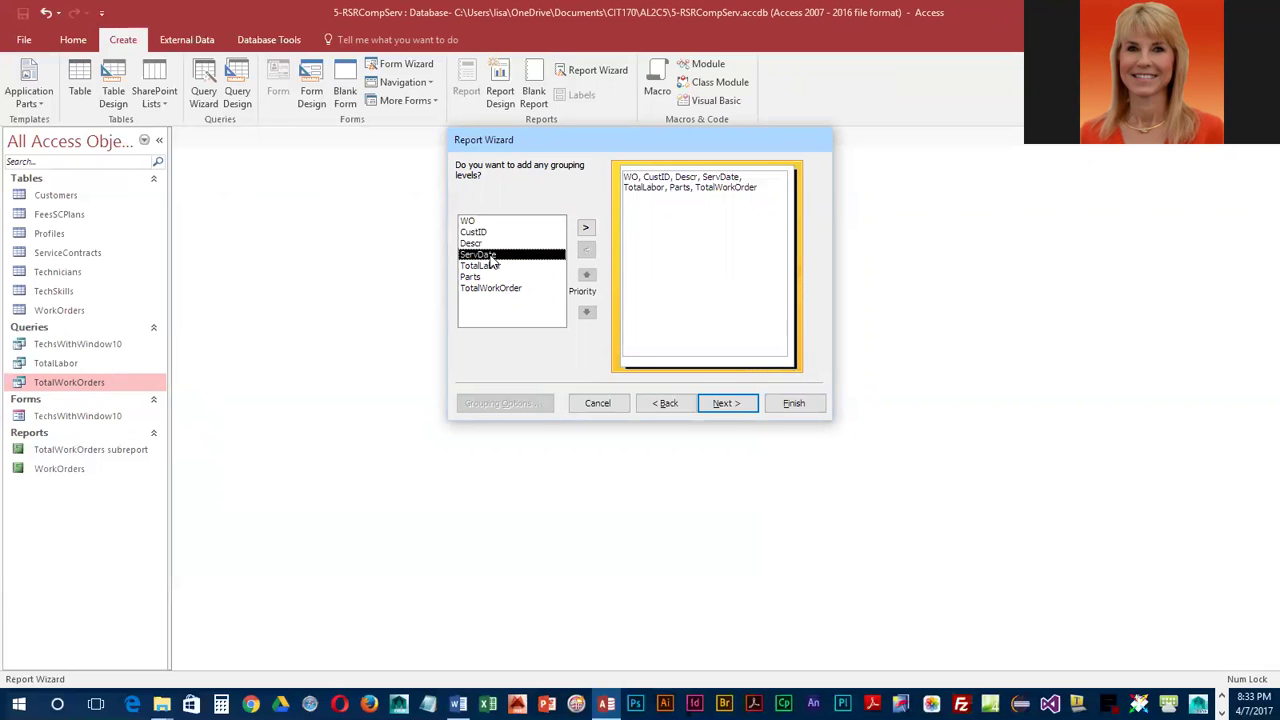
click(586, 230)
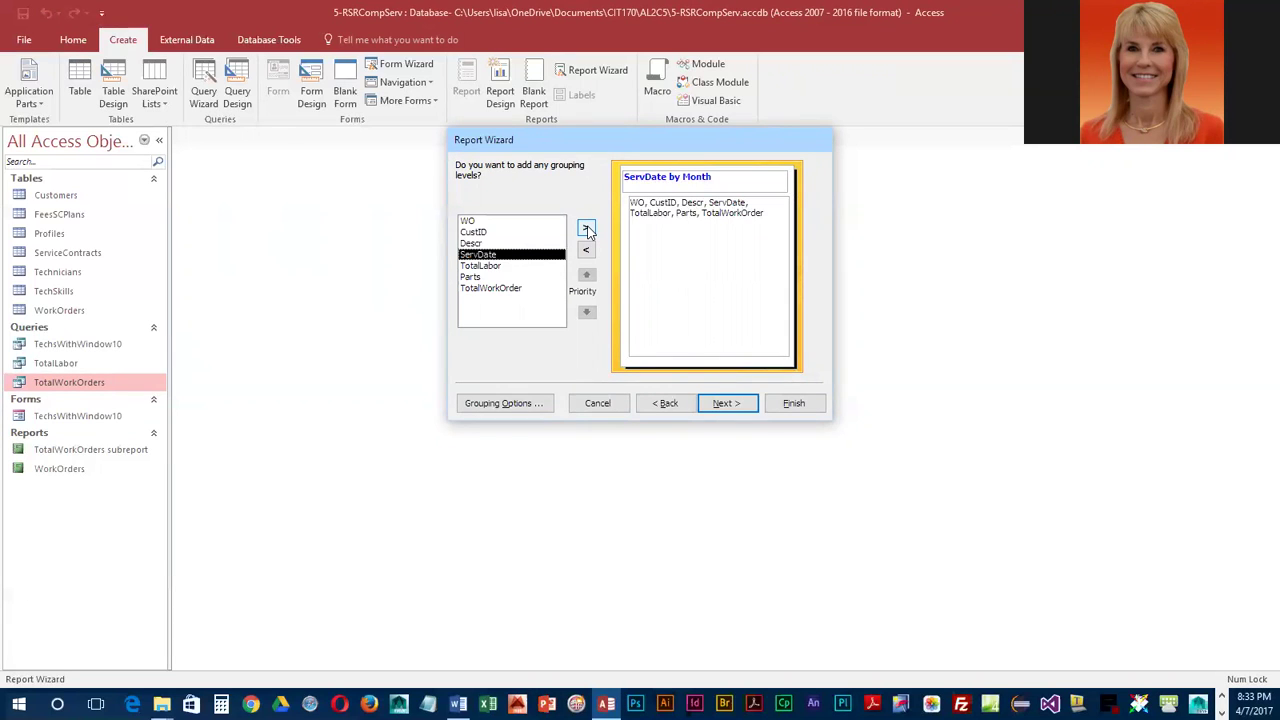
click(586, 229)
click(726, 403)
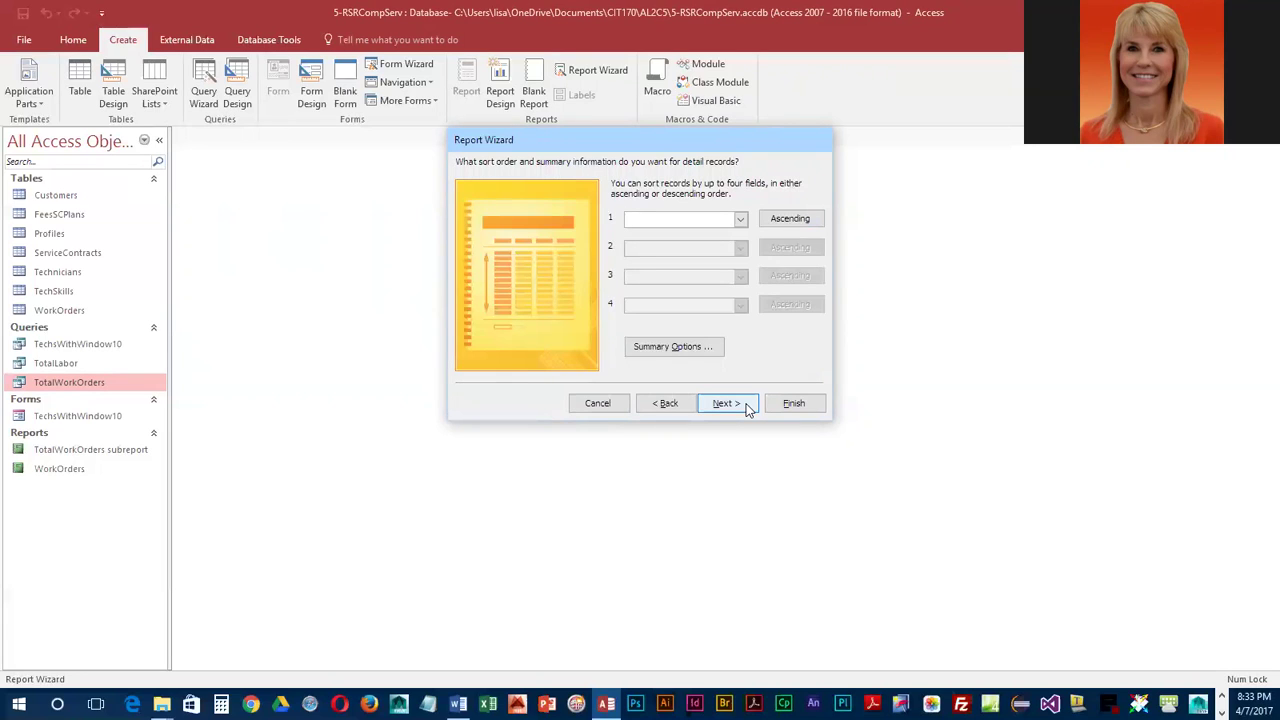
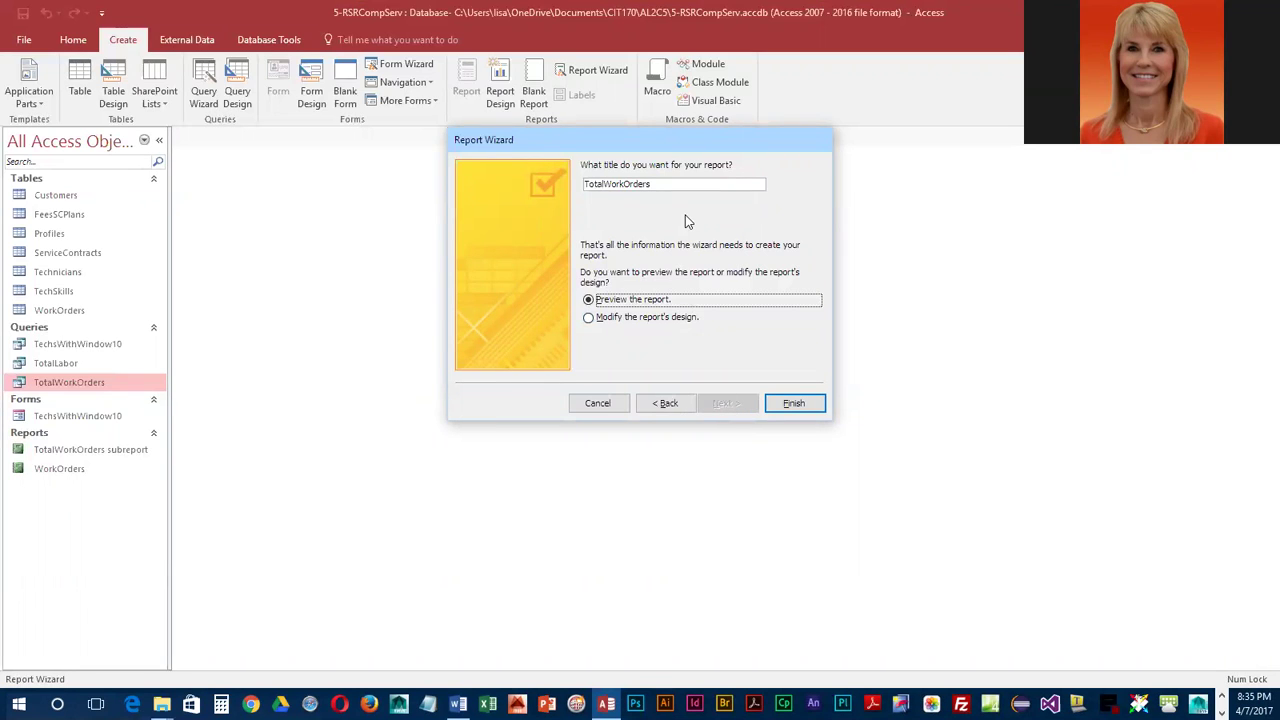
Title the report WorkOrdersbyMonth and finish the wizard with a preview of the report
drag(666, 184, 538, 180)
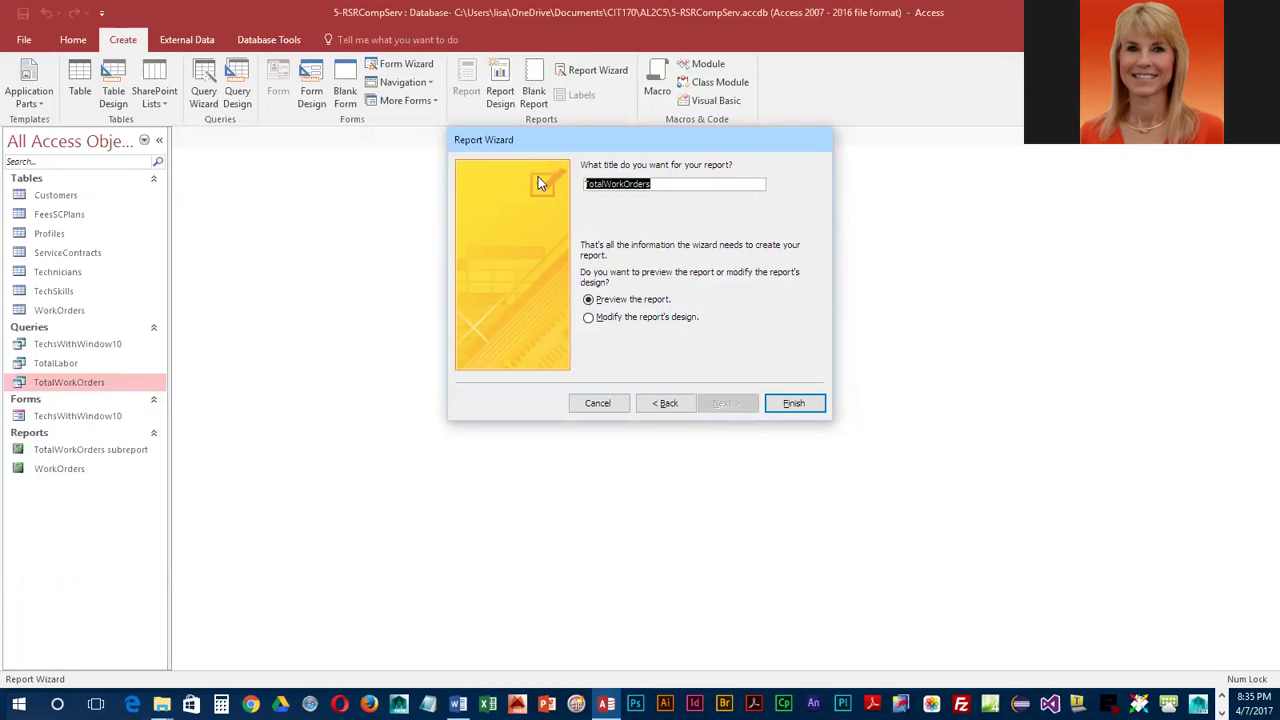
text(WorkORdersbyMont)
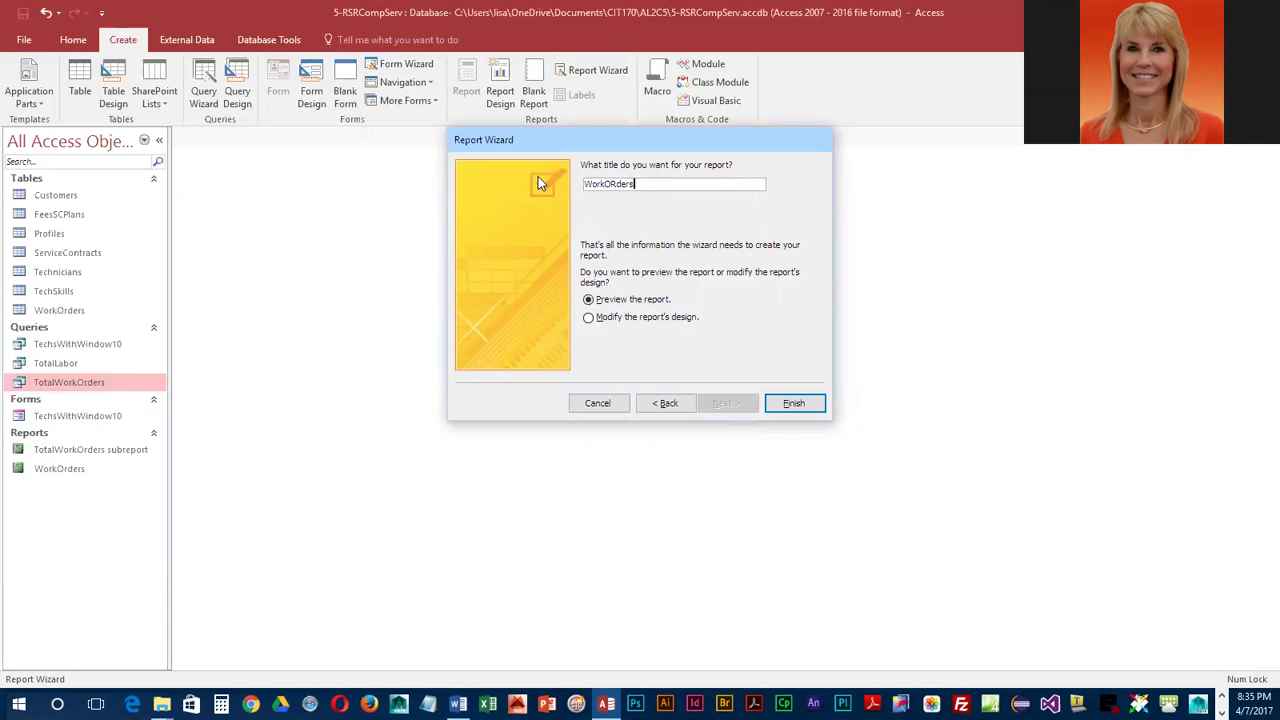
text(h)
key(BackSpace)
text(r)
click(814, 403)
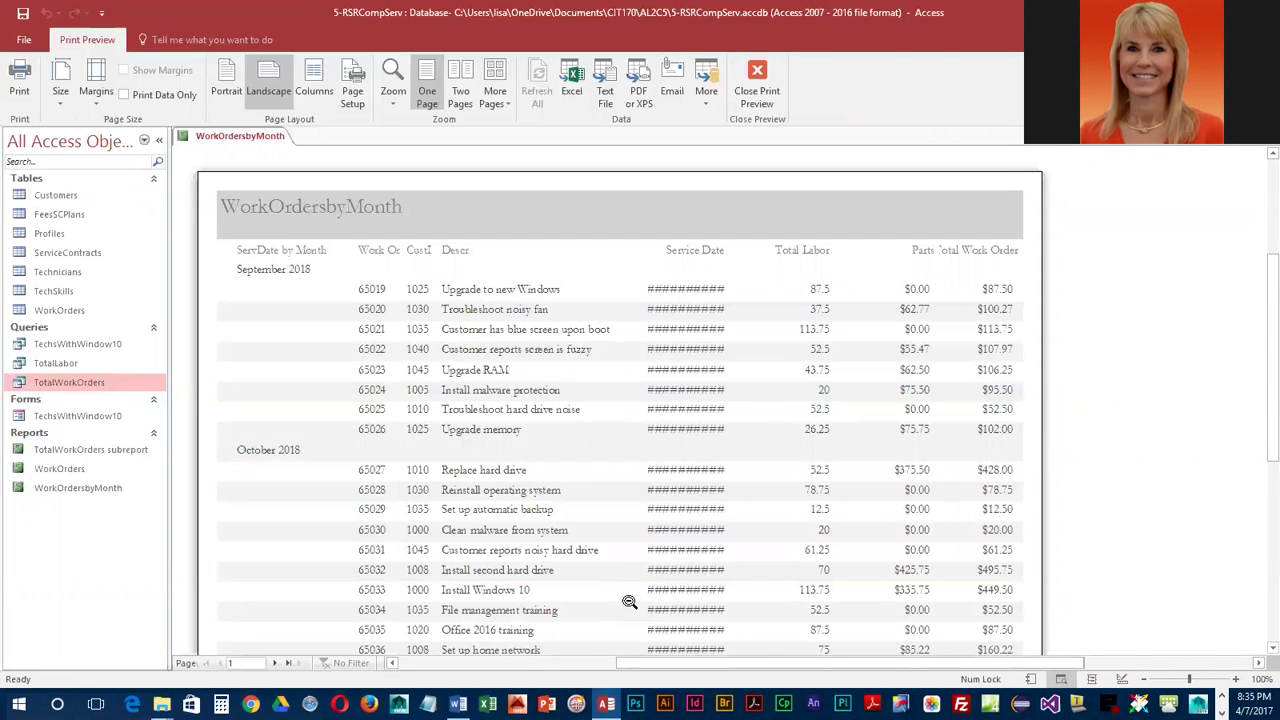
Examine the previewed report's column headings, service dates and monthly groups at different zoom levels
click(938, 254)
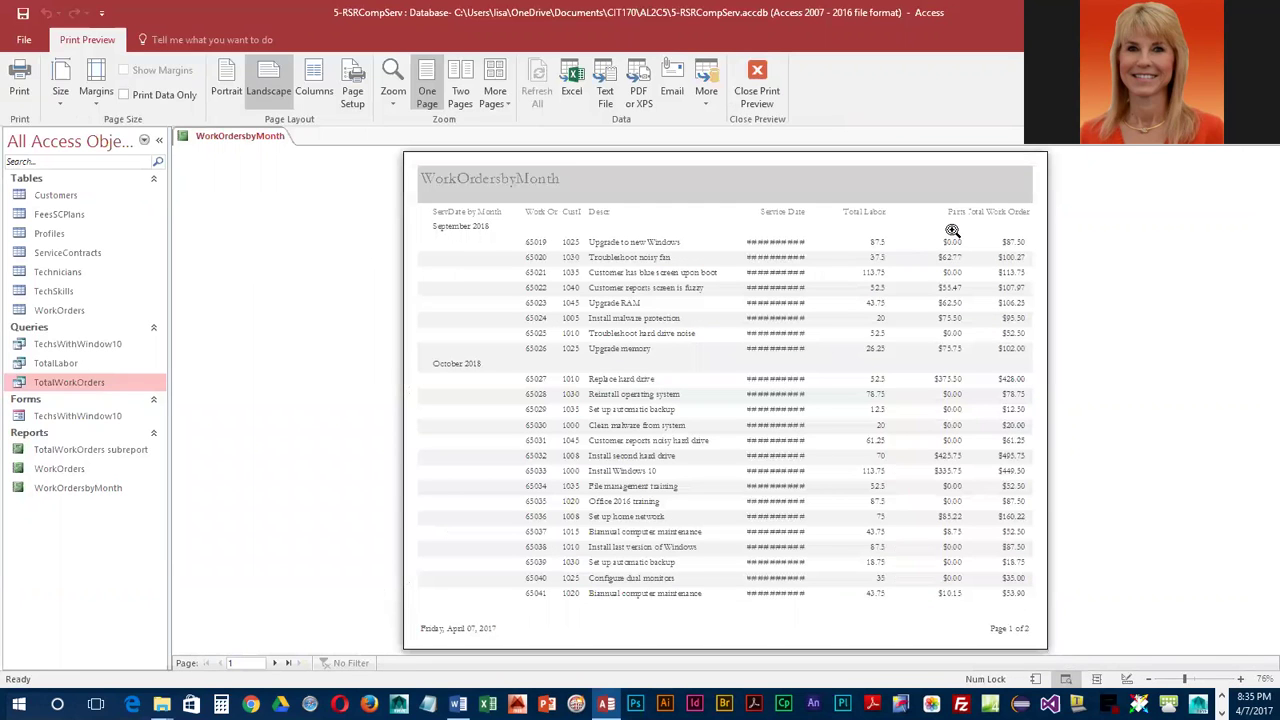
click(952, 231)
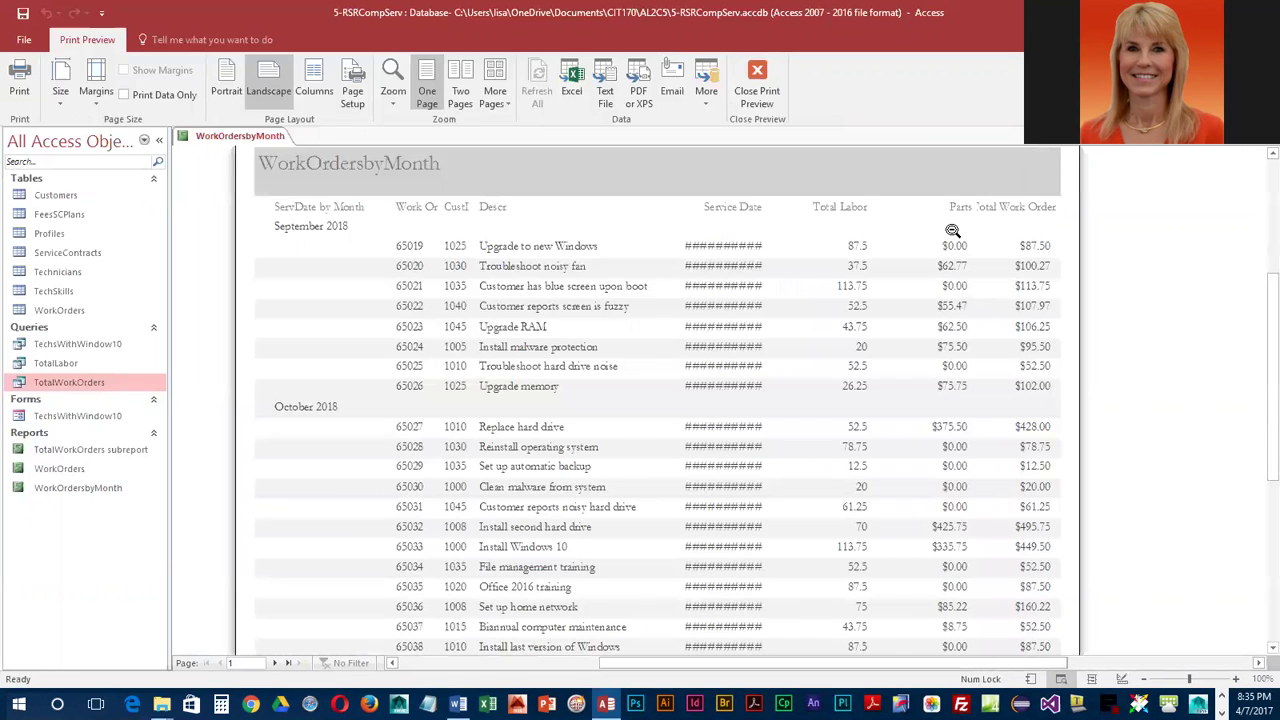
scroll(363, 490, down, 2)
click(363, 490)
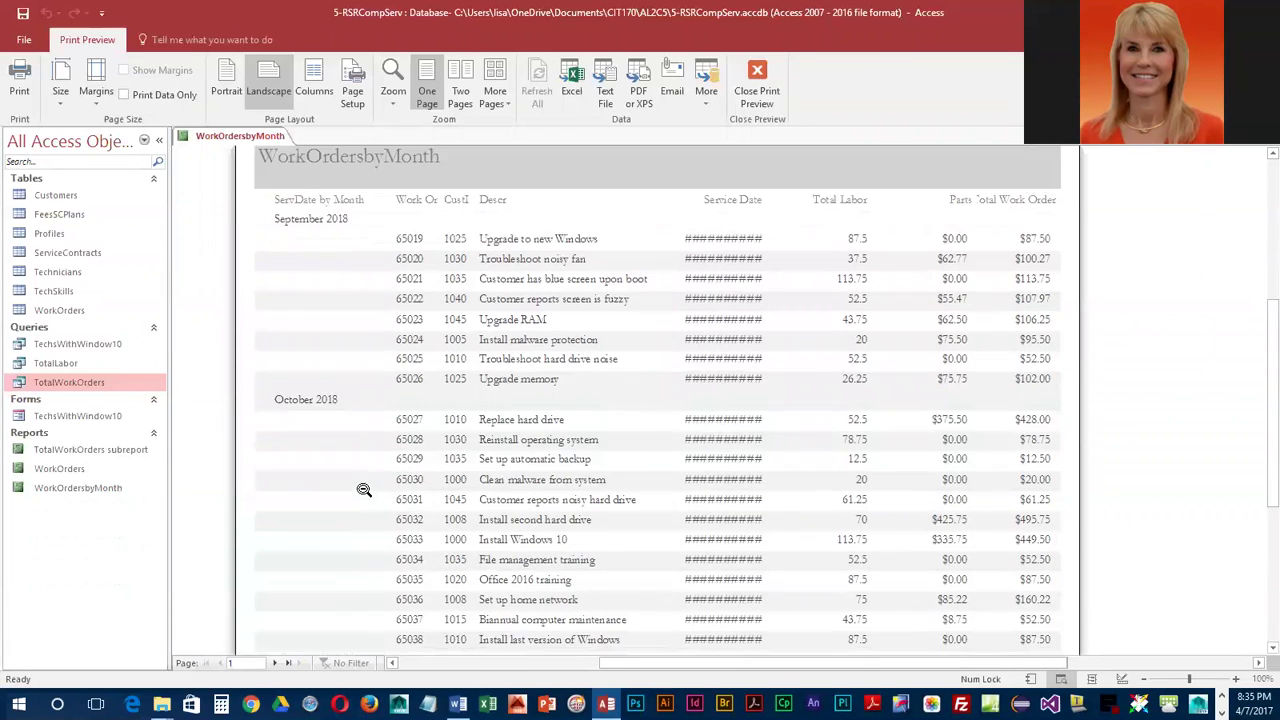
click(366, 490)
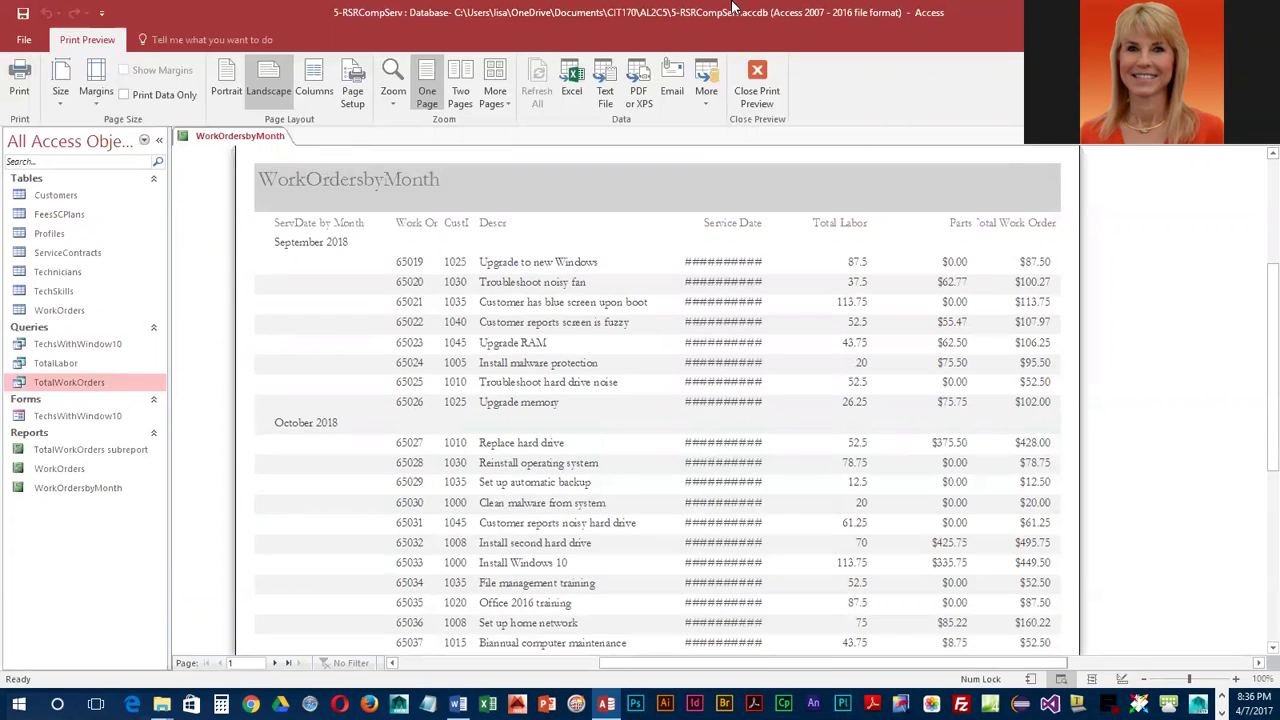
In the report's design, change the title label to "Work Orders by Month" and shorten the Report Header section to fit it
click(757, 80)
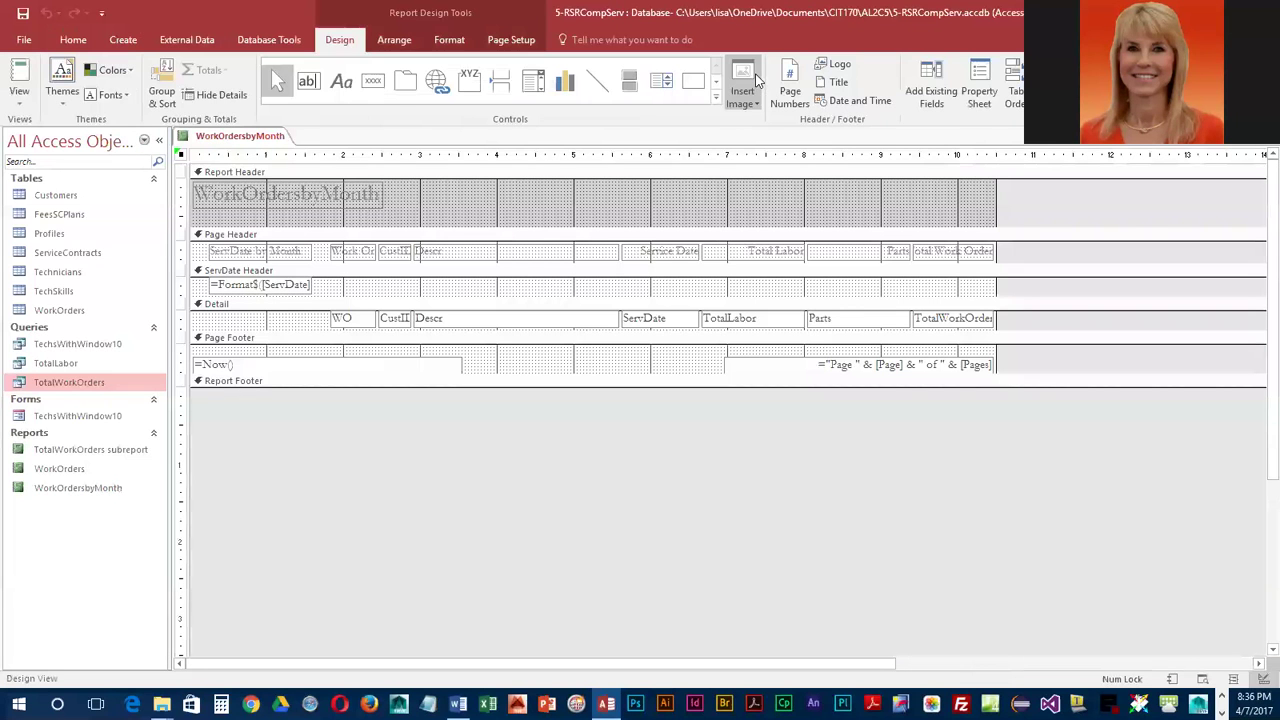
click(252, 203)
click(249, 200)
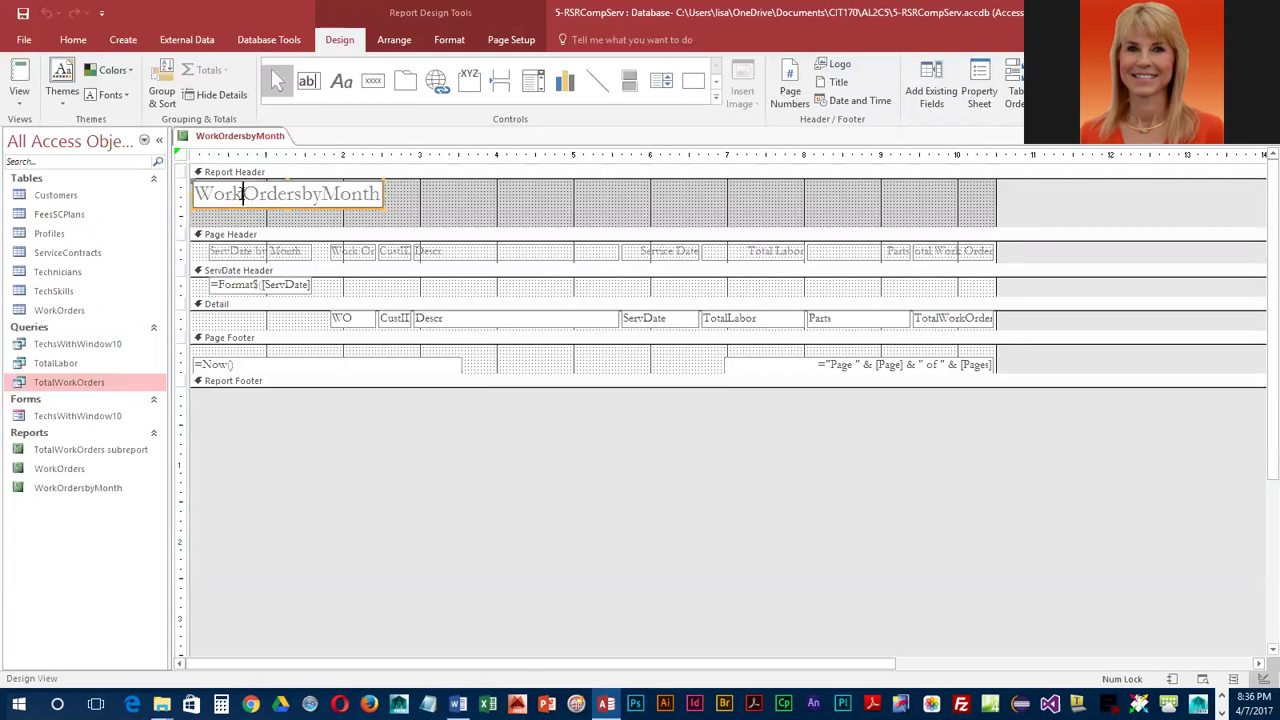
click(306, 194)
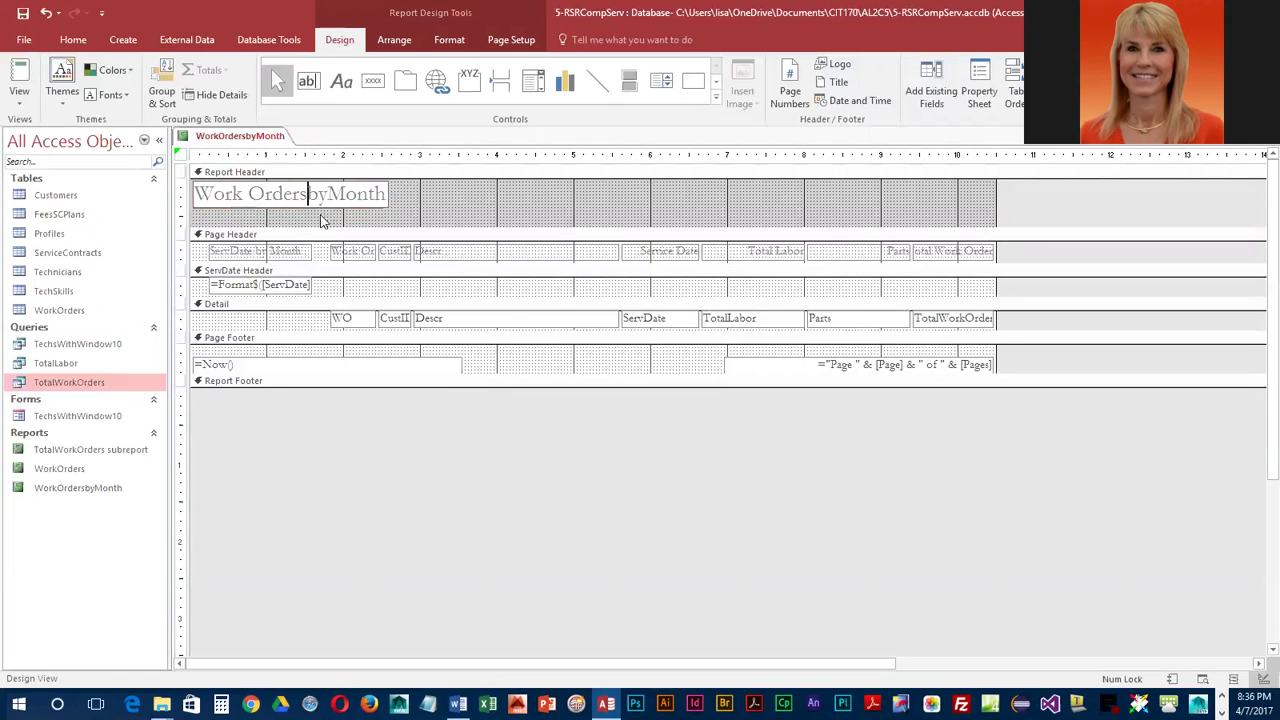
click(473, 216)
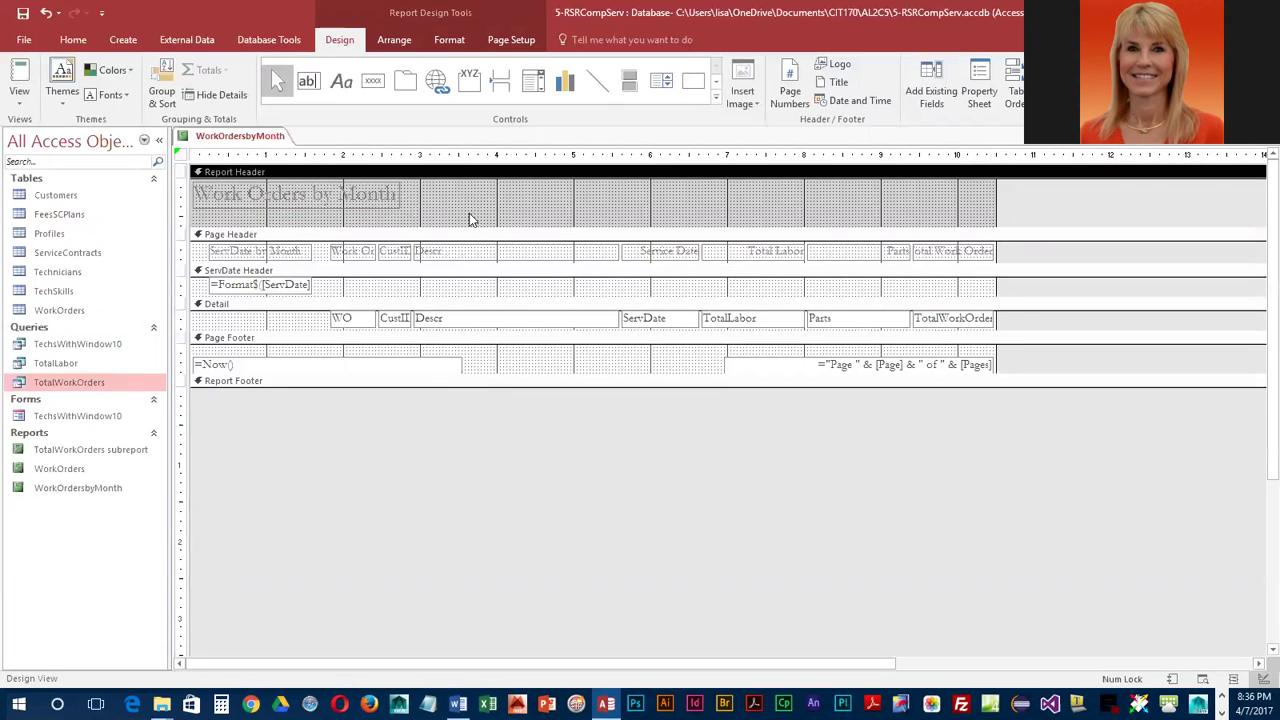
drag(471, 228, 471, 208)
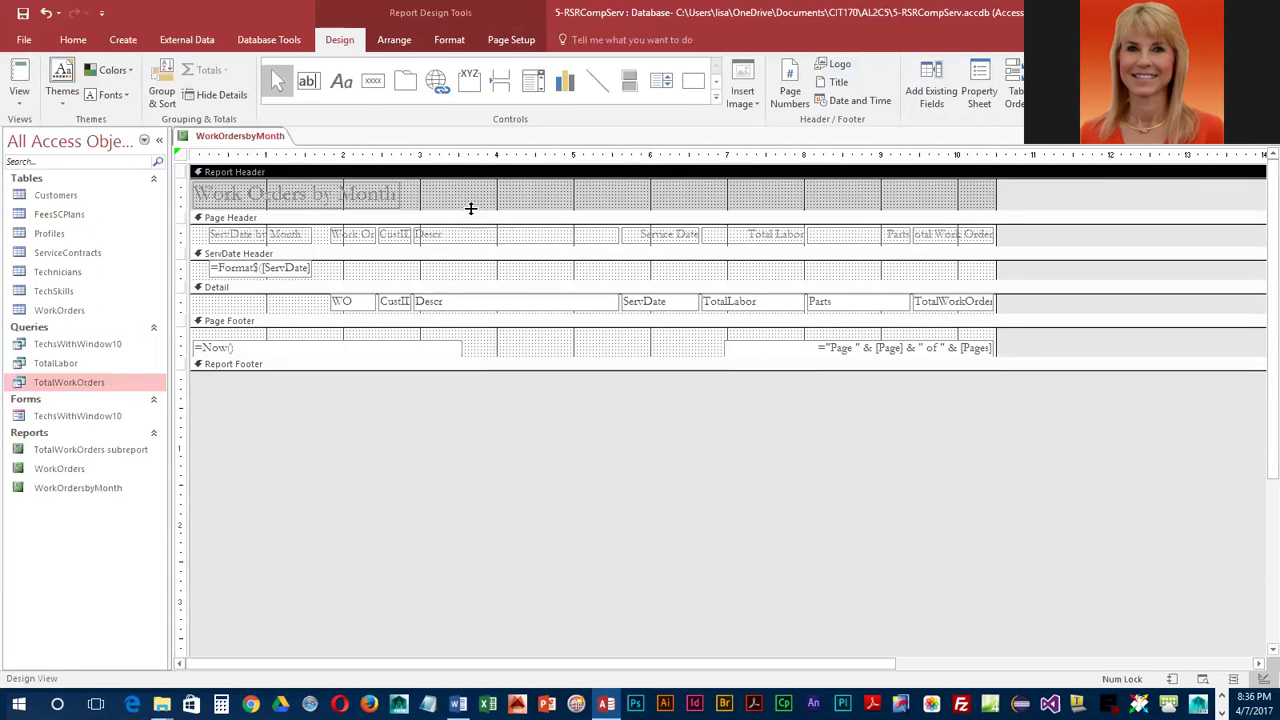
Apply the Organic theme and format the "Work Orders by Month" title label as bold in the blue theme colour
click(366, 192)
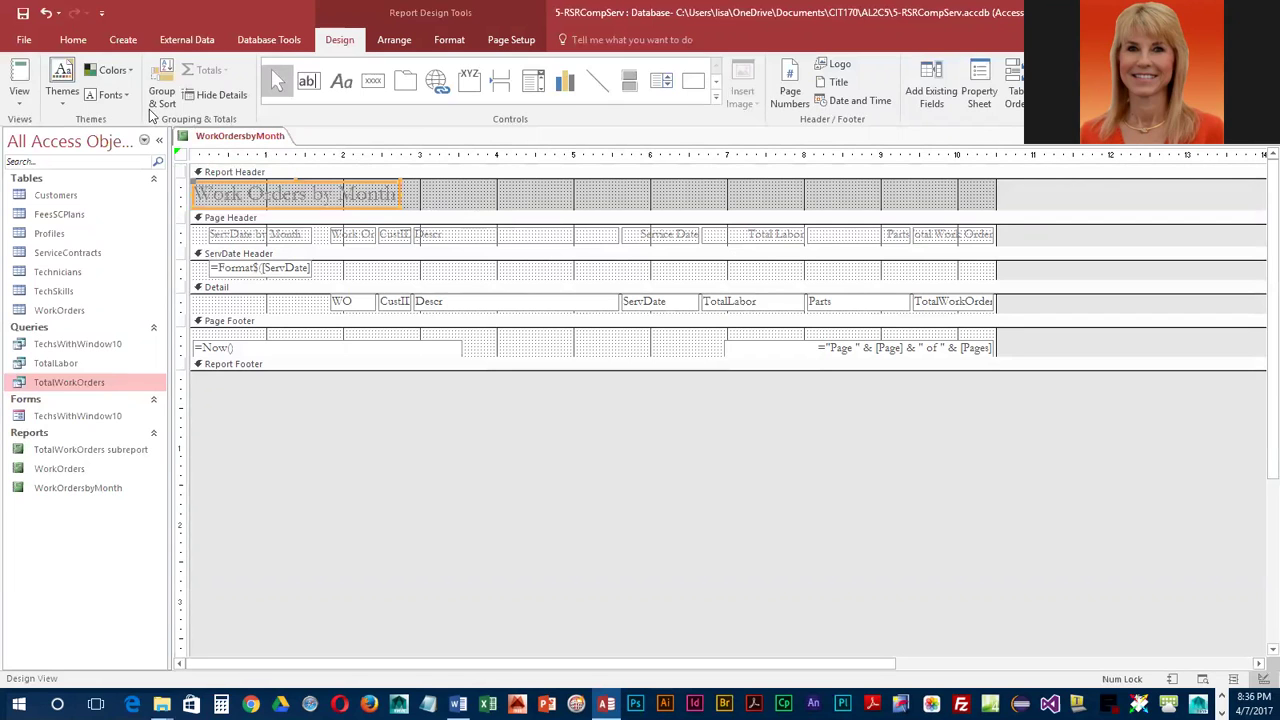
click(62, 95)
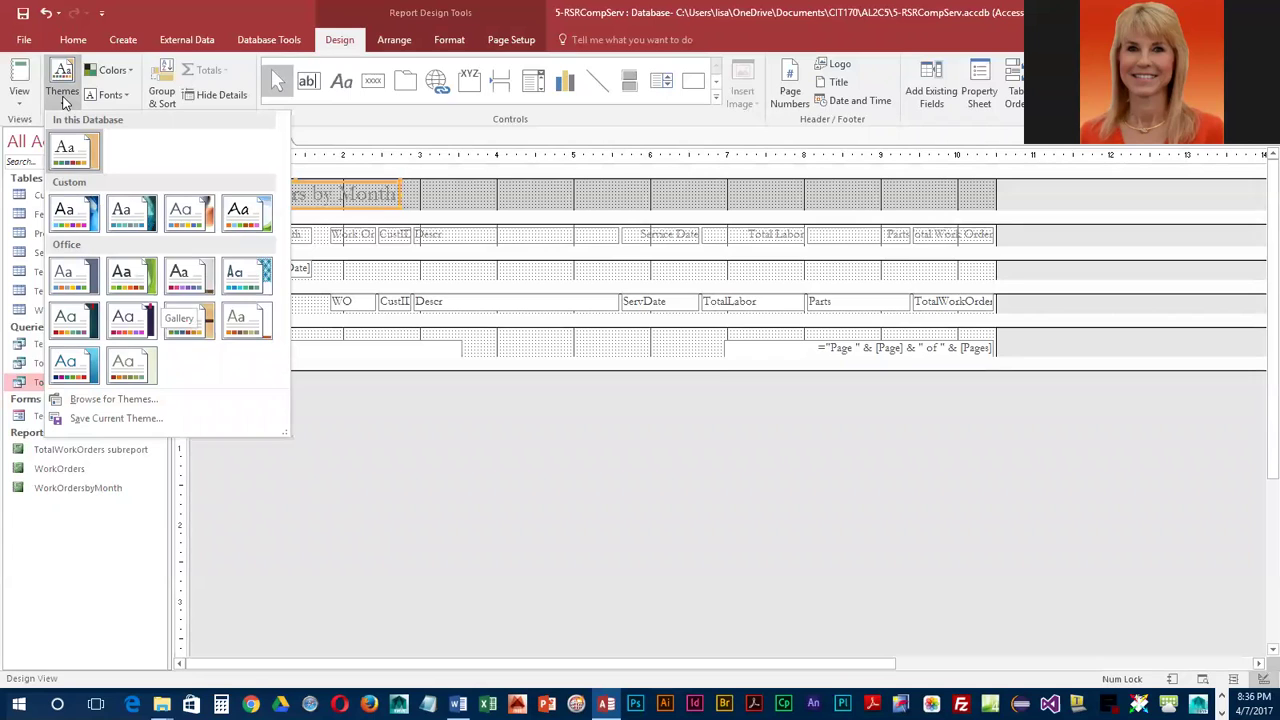
click(192, 322)
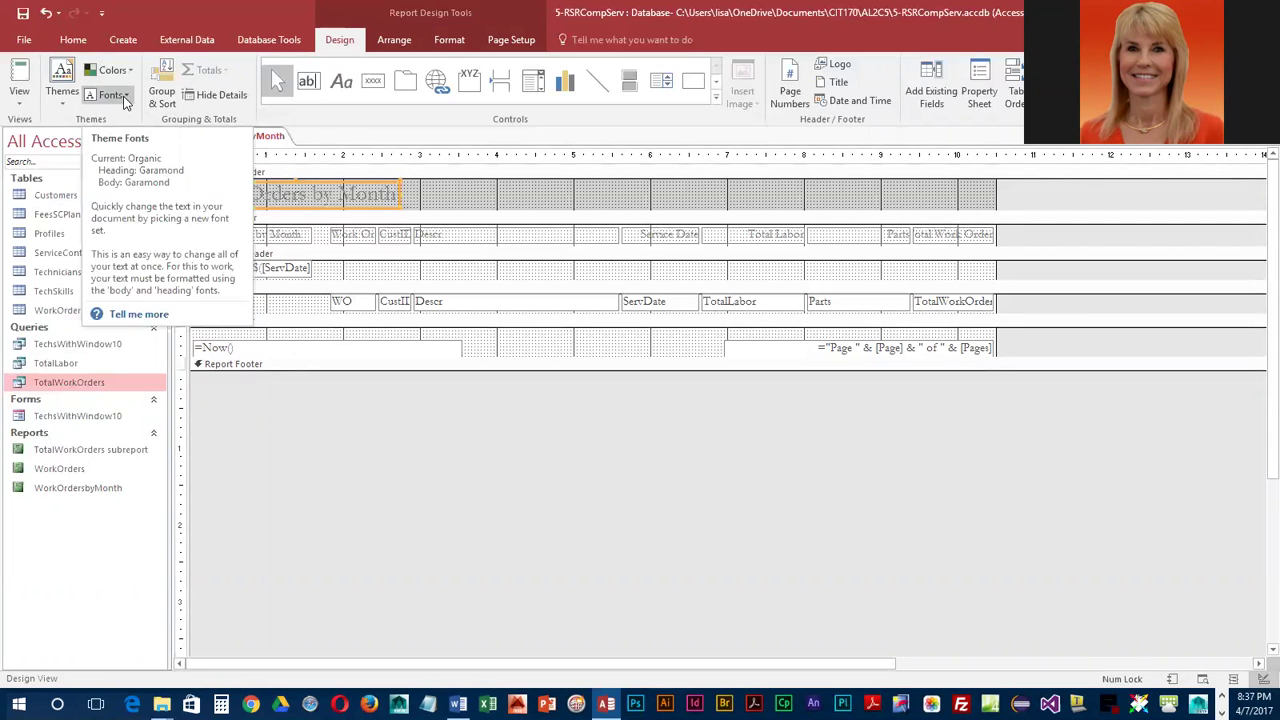
click(451, 40)
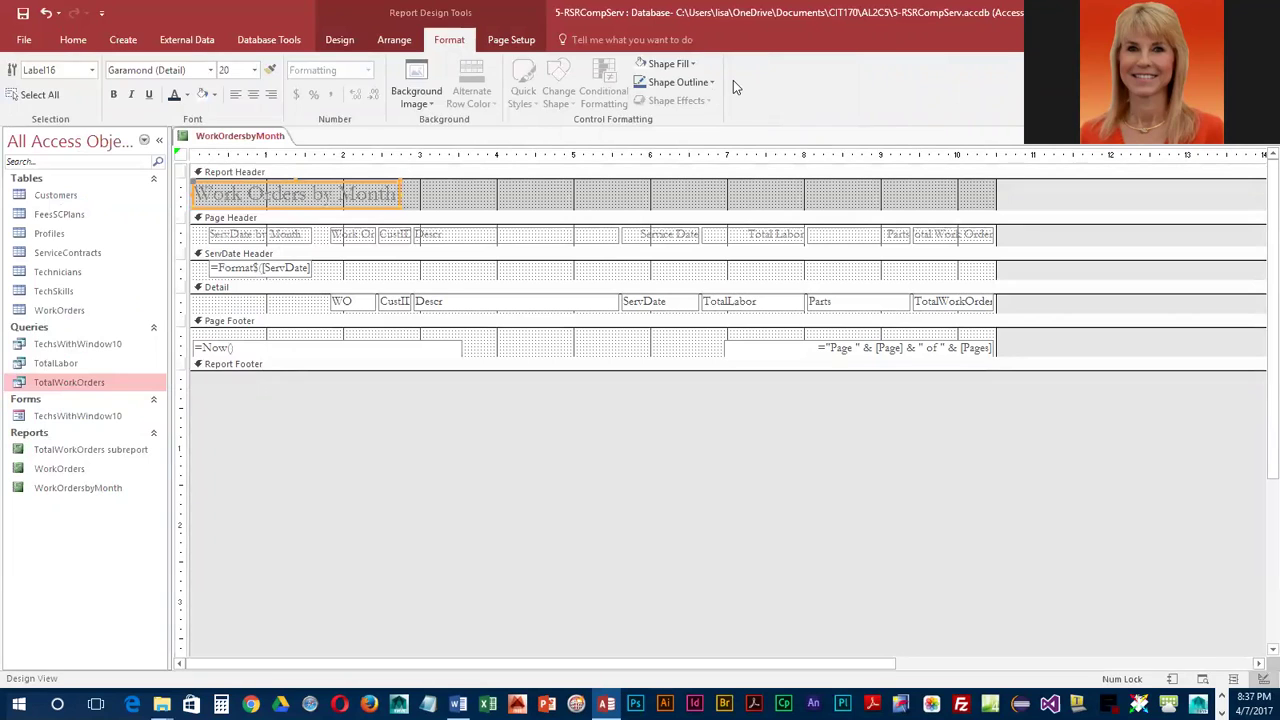
click(186, 95)
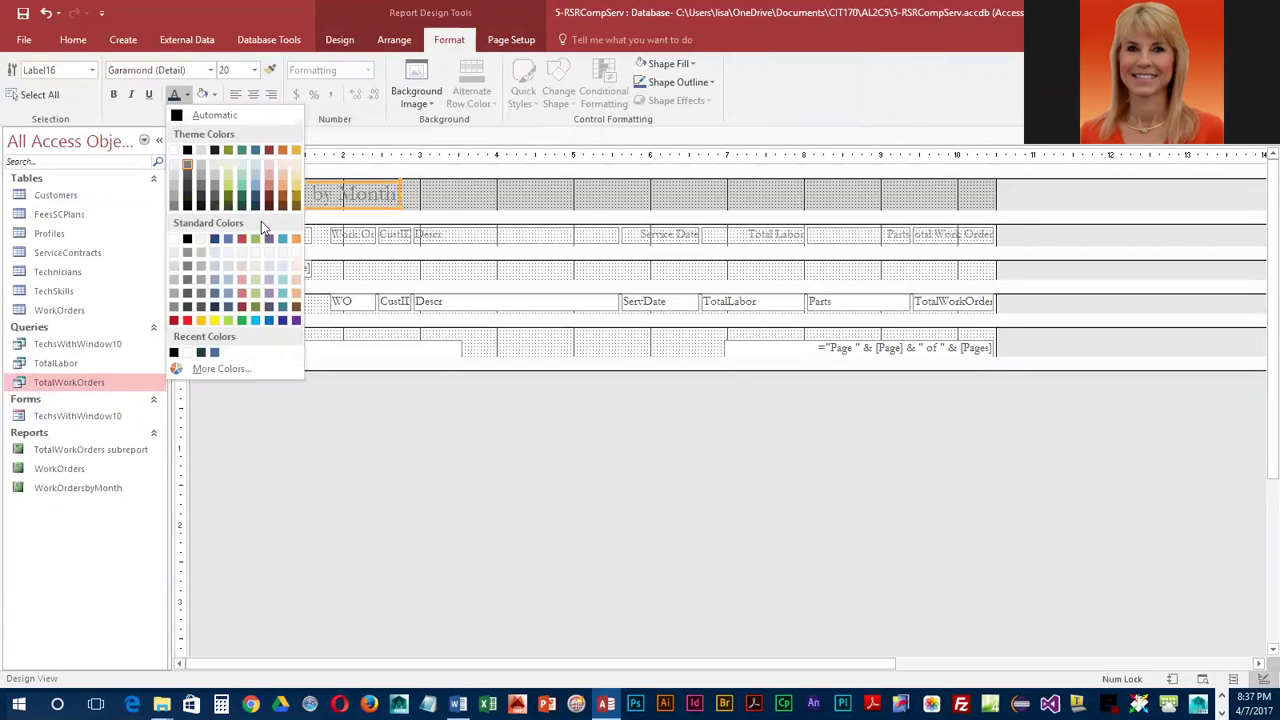
click(257, 151)
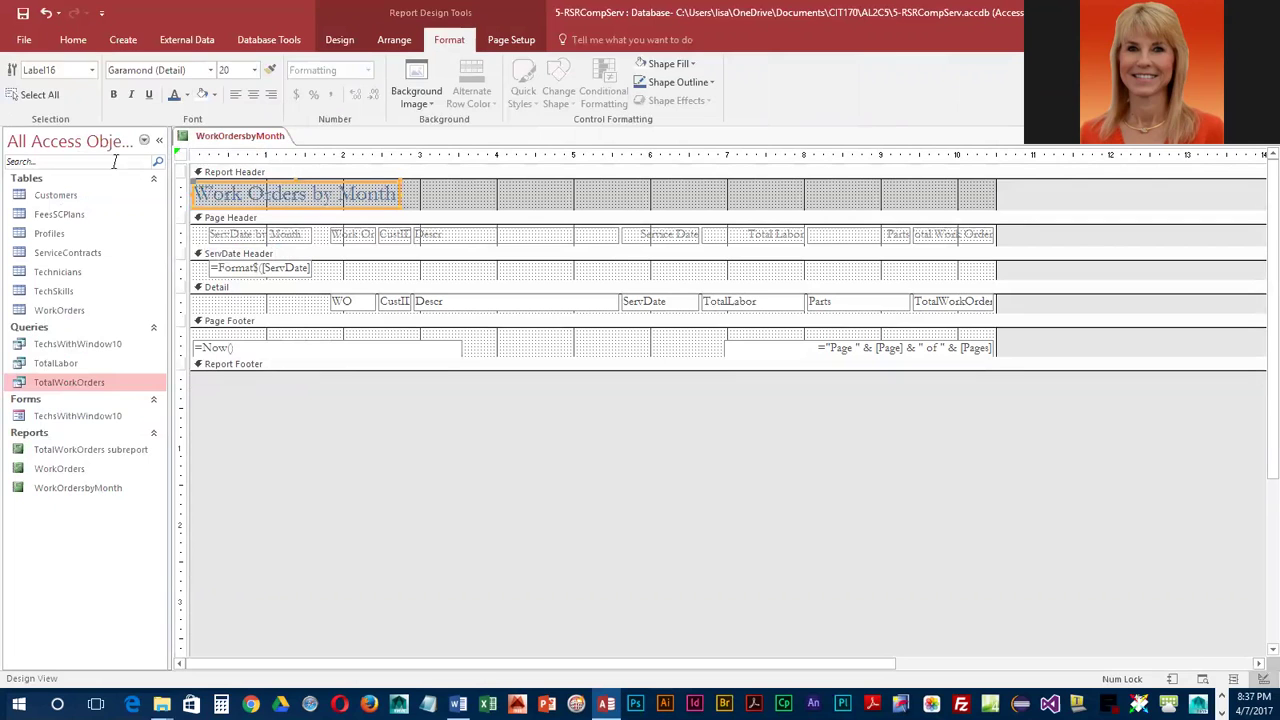
click(115, 96)
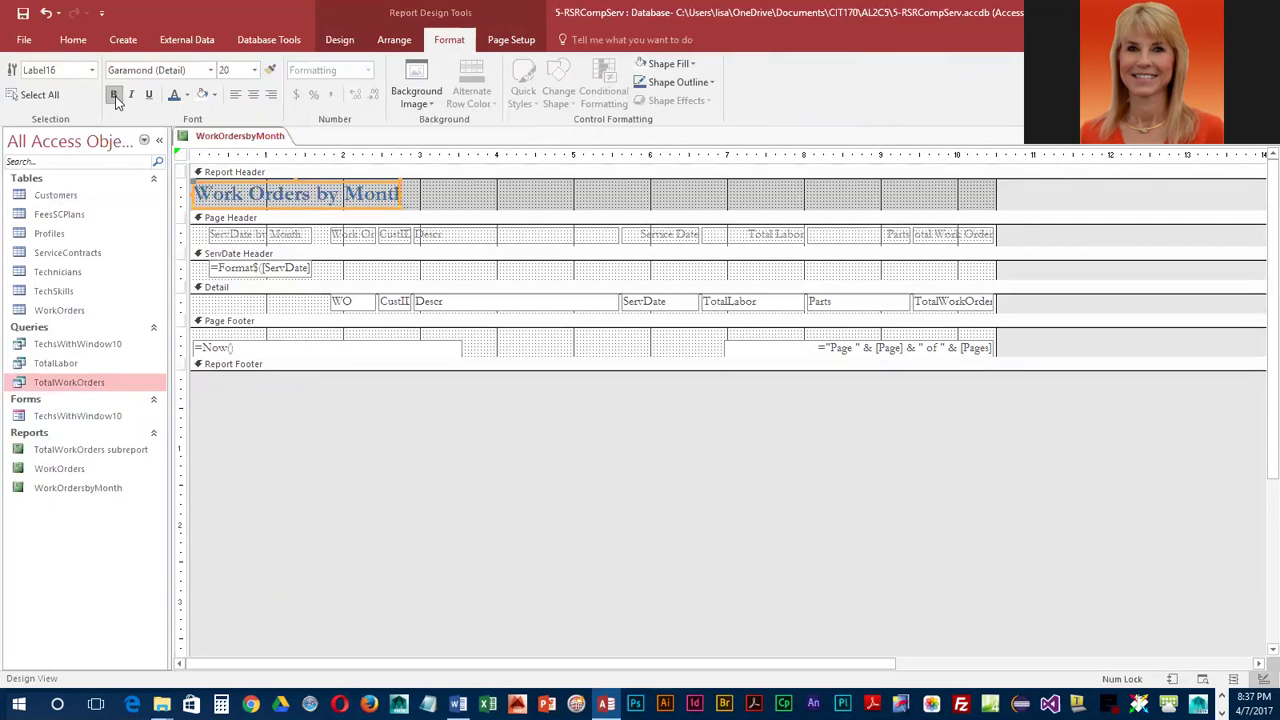
Widen the "Work Orders by Month" title label in the Report Header so its full text fits
click(453, 197)
click(396, 199)
drag(401, 199, 416, 196)
Fill the Report Header section's background with the lightest blue theme shade
click(497, 200)
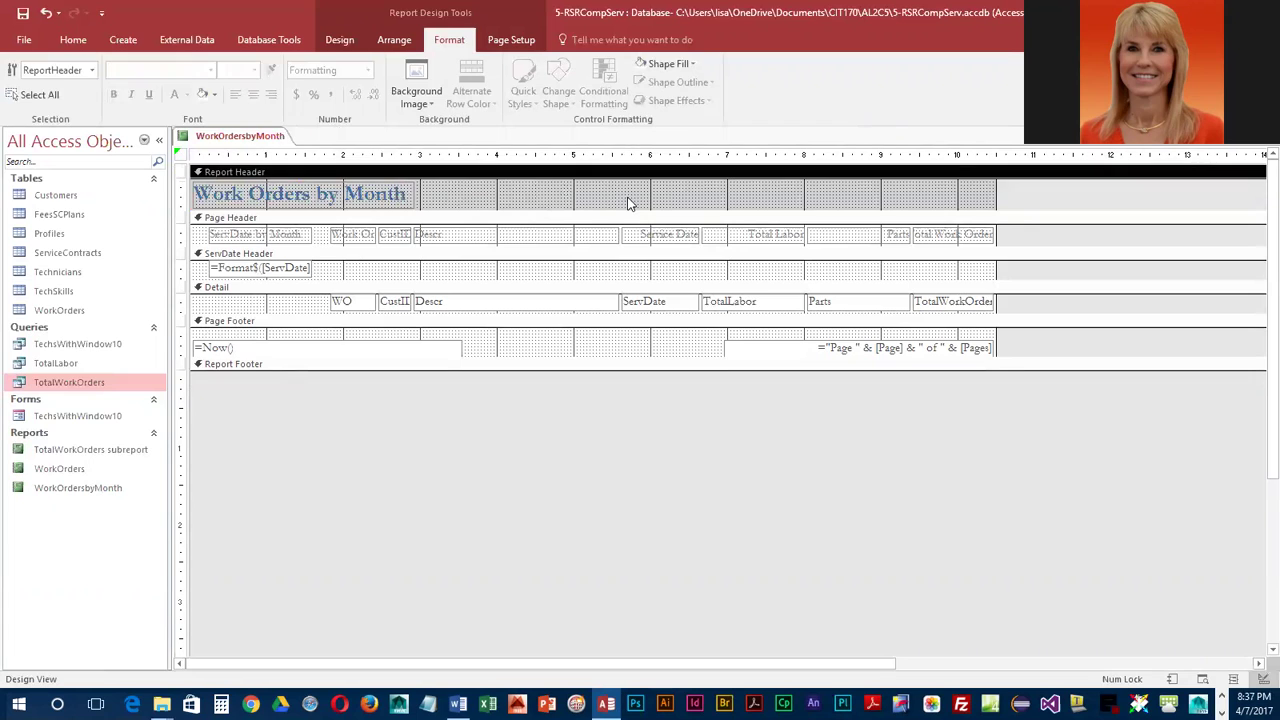
click(214, 96)
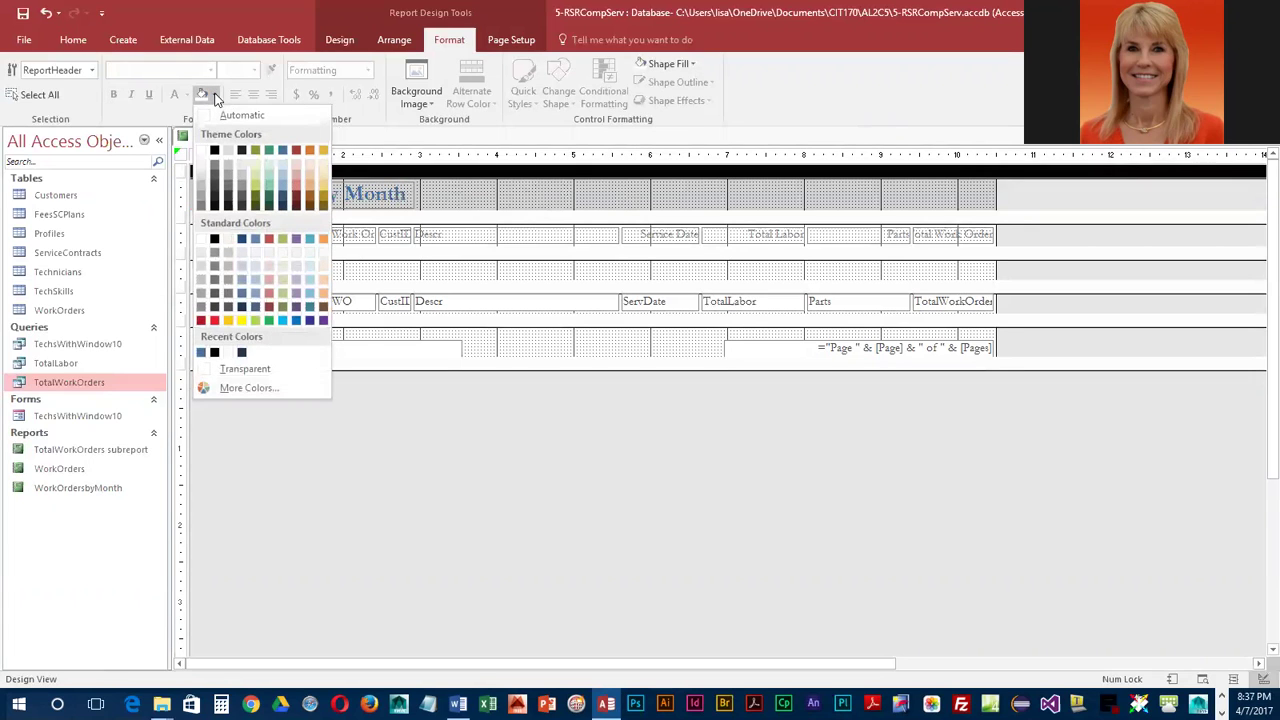
click(280, 162)
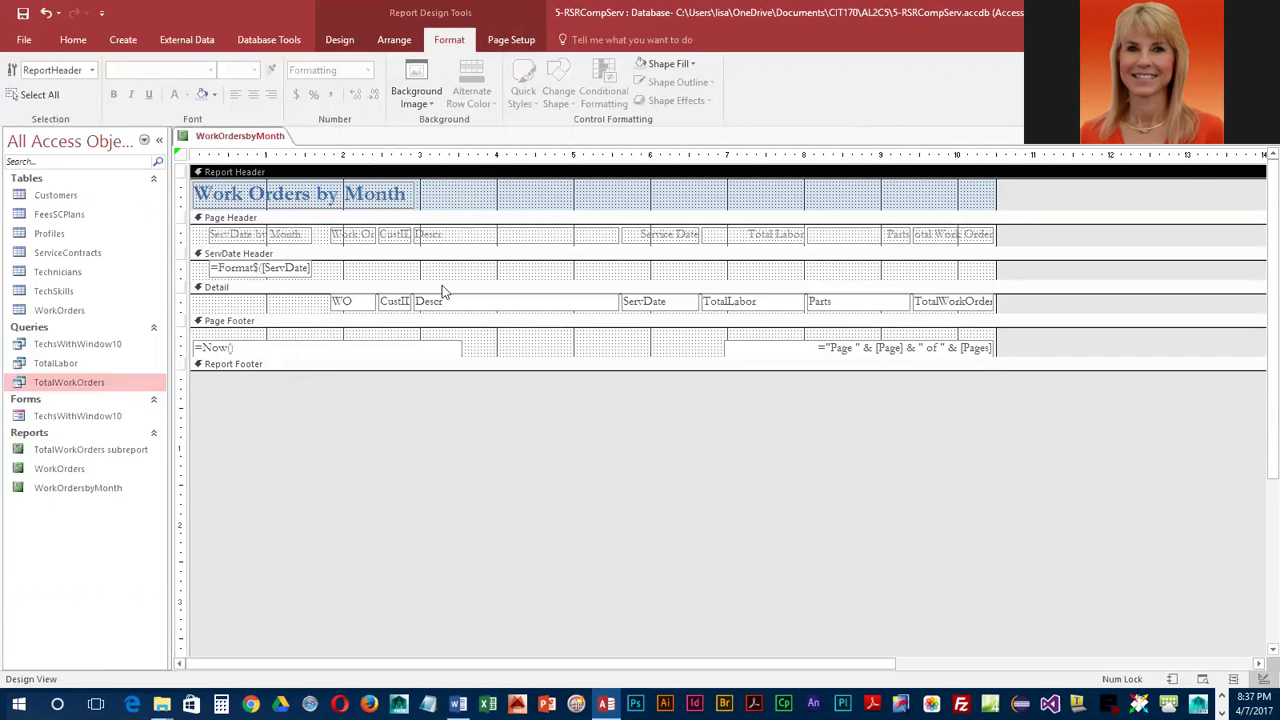
Change the "ServDate by Month" heading to "Service Date by Month" and move the label to the report's left edge
click(237, 236)
click(238, 237)
click(231, 235)
text(ice)
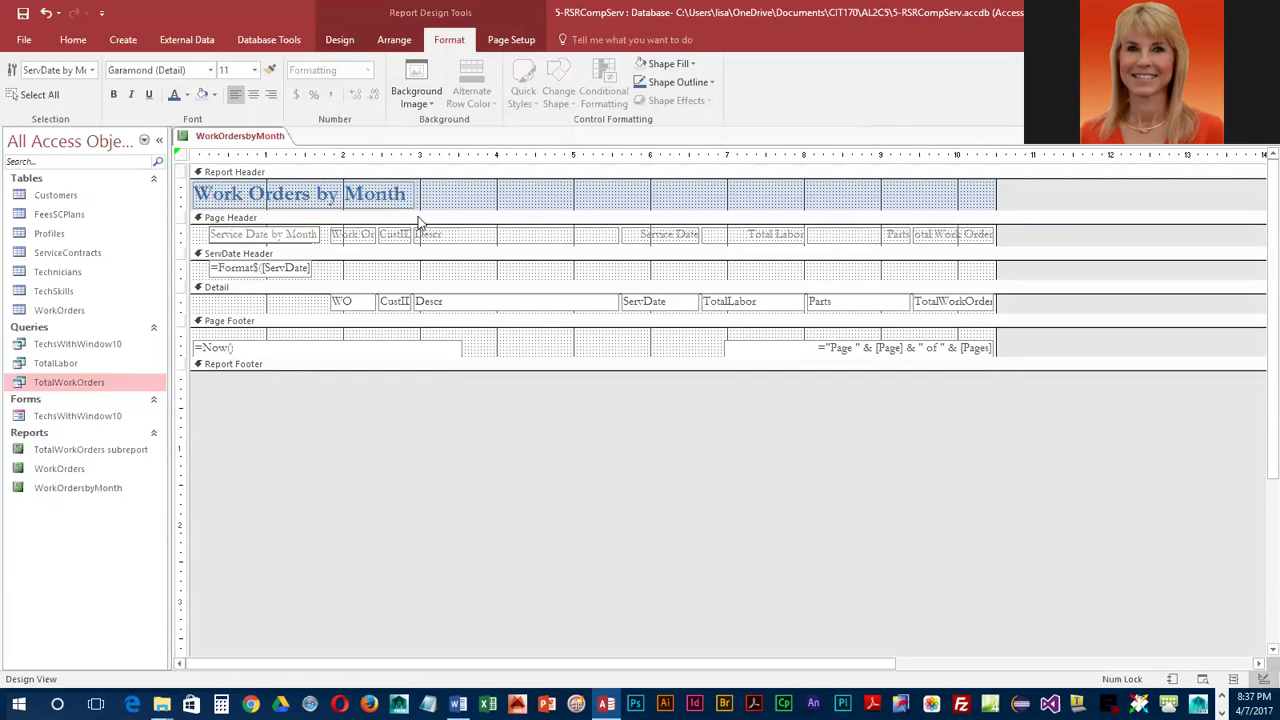
drag(207, 233, 191, 233)
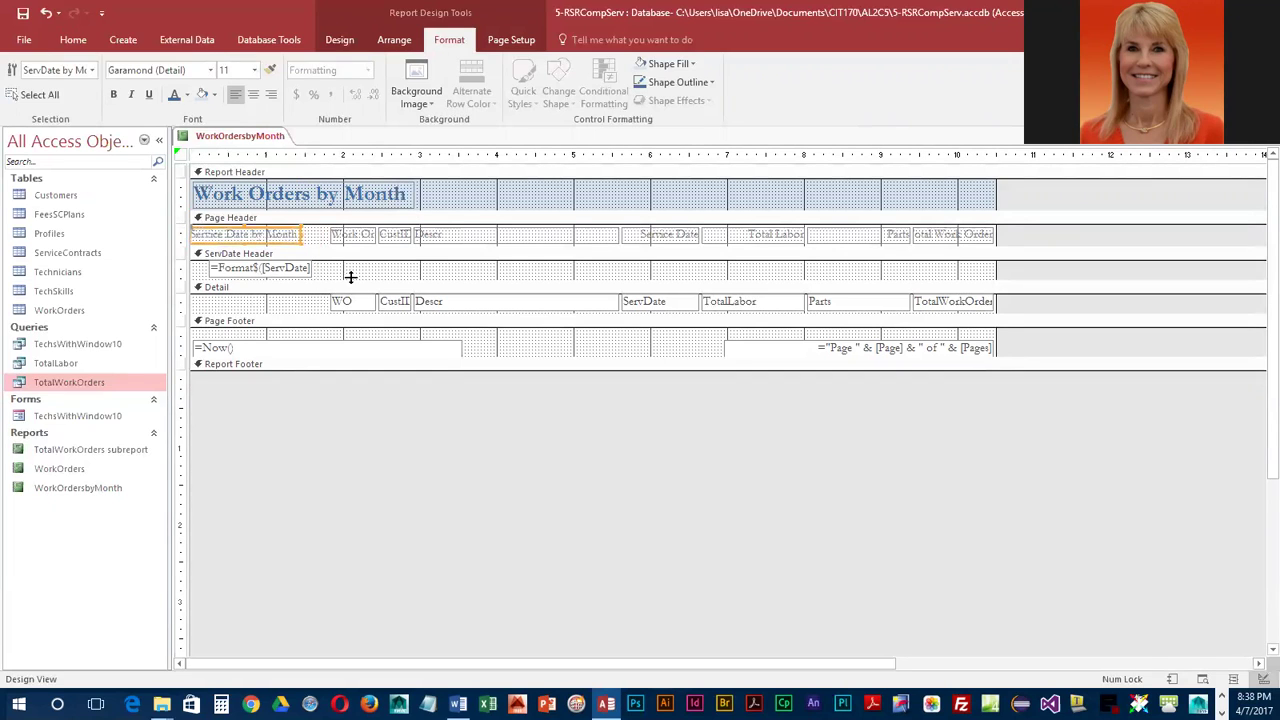
Widen the Work Order heading in the Page Header toward the left so its full text fits
click(352, 236)
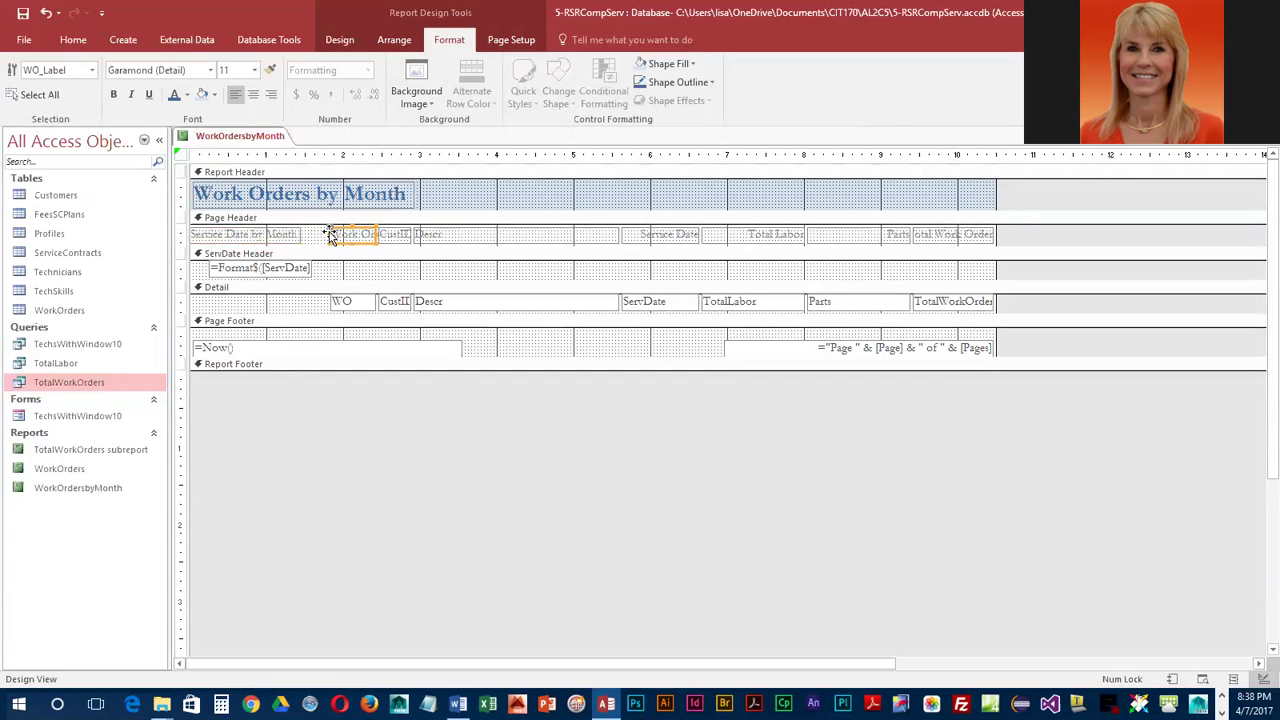
drag(330, 236, 375, 234)
click(398, 238)
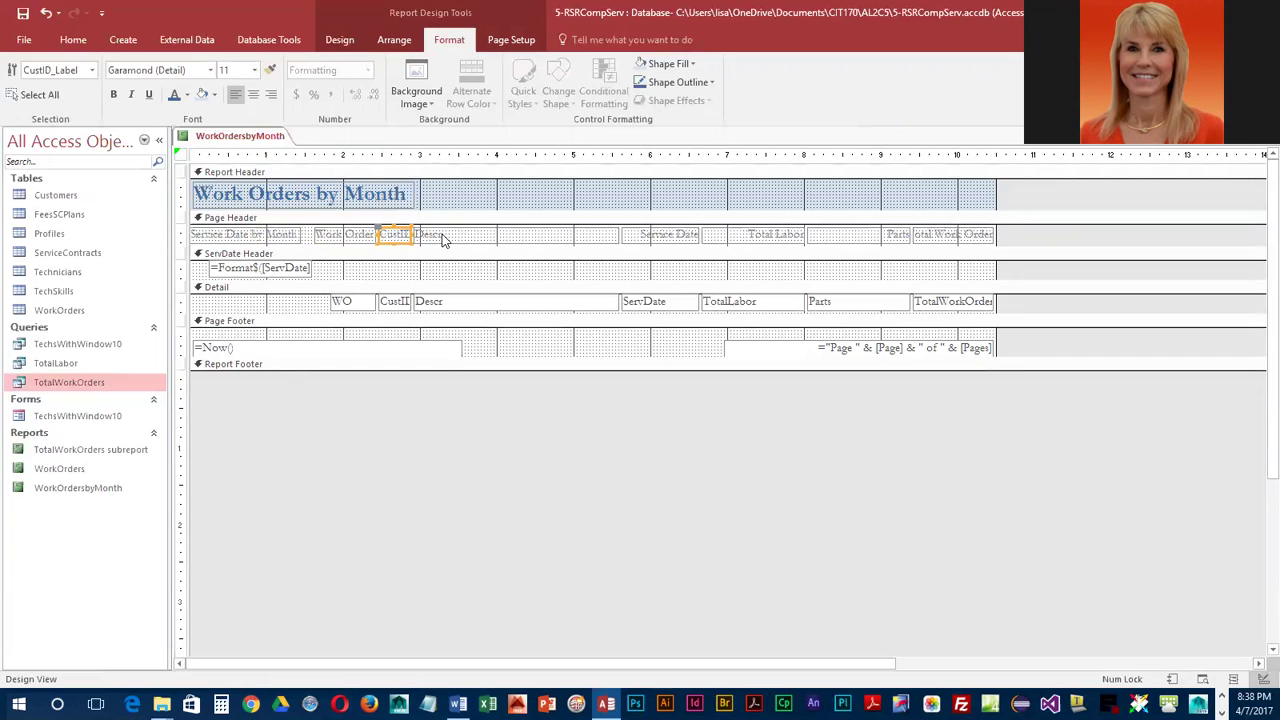
Widen the Total Work Order heading to fit its text, and narrow the Parts and Total Labor headings close beside it
click(955, 236)
click(879, 238)
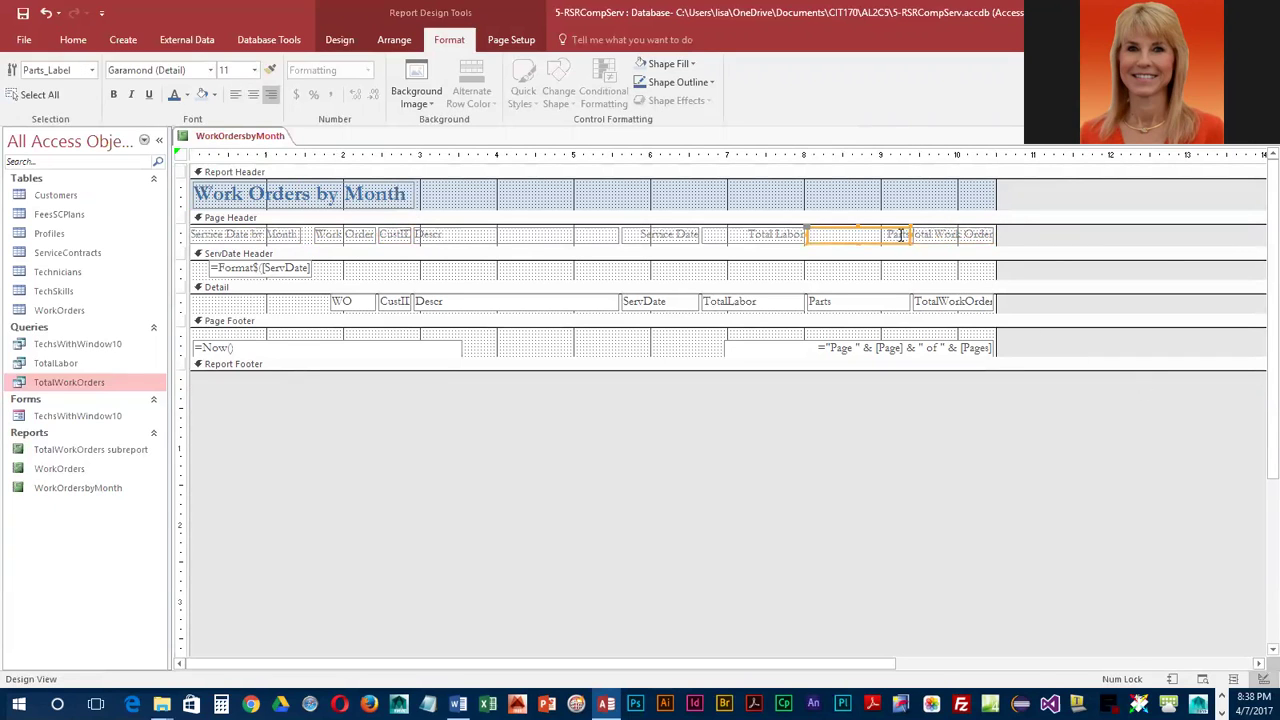
mouse_move(911, 237)
mouse_down()
mouse_move(882, 237)
mouse_move(902, 234)
mouse_up()
click(928, 236)
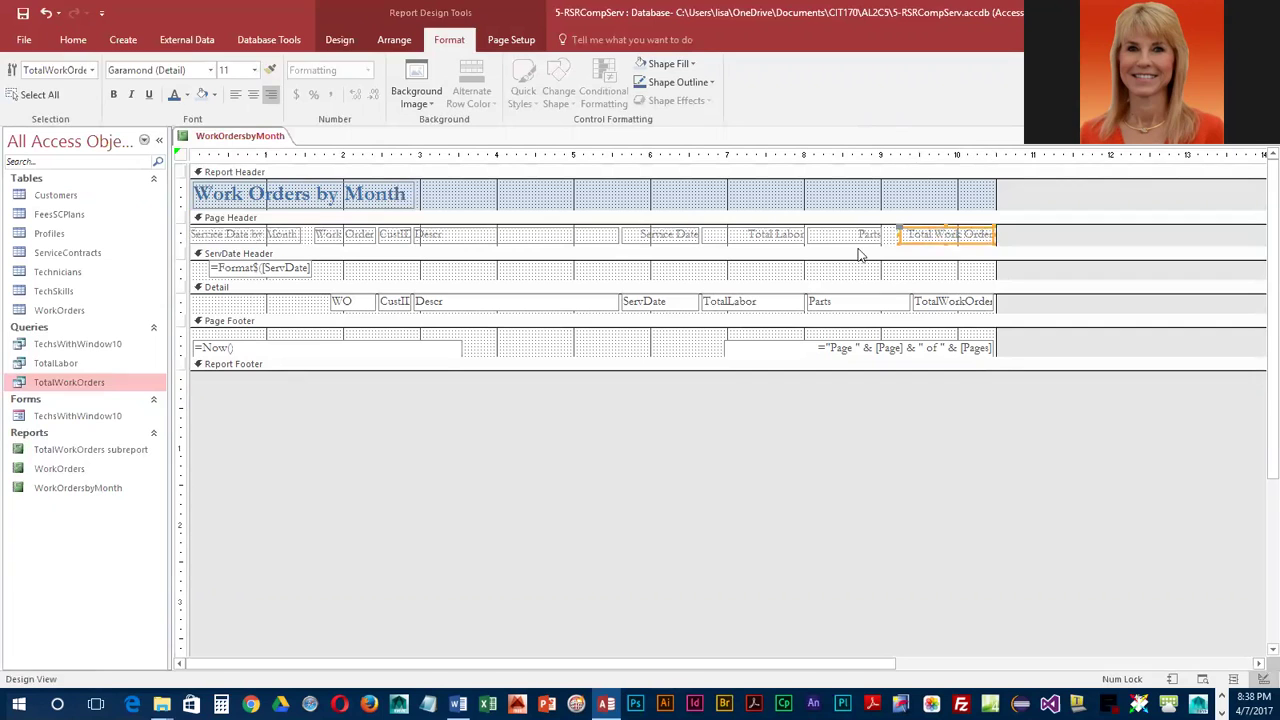
click(813, 234)
drag(805, 234, 866, 232)
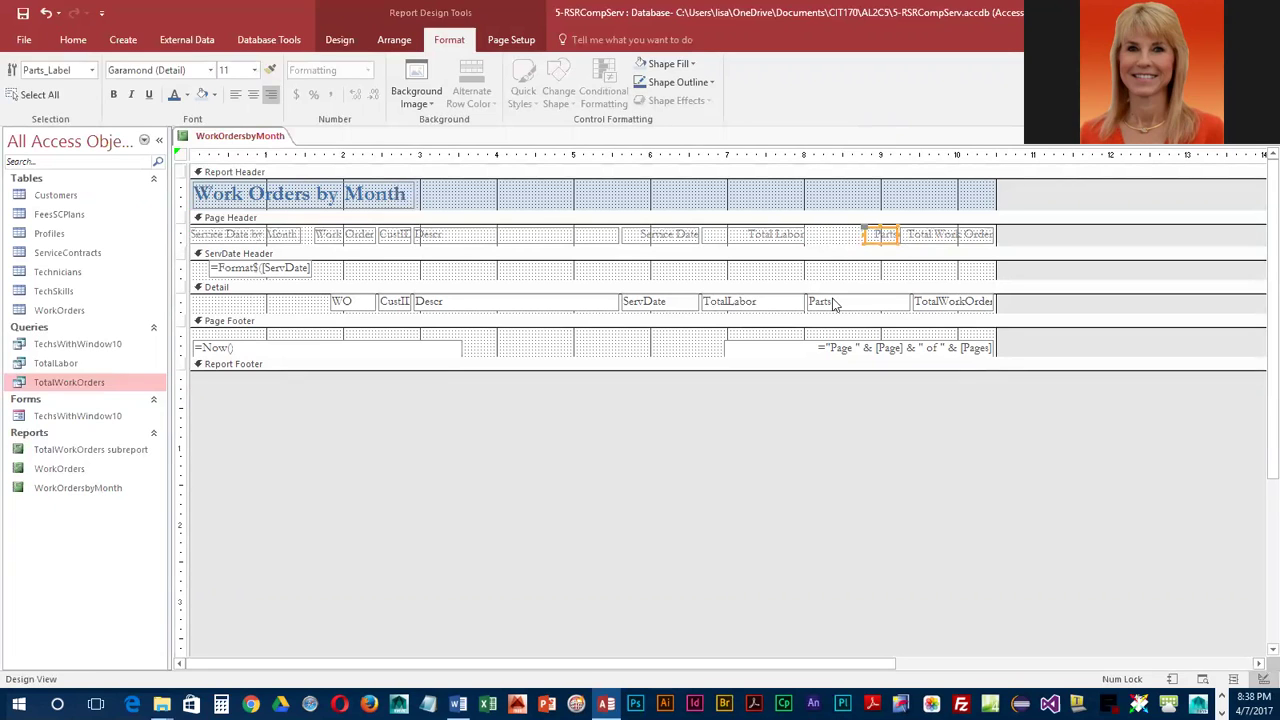
click(787, 238)
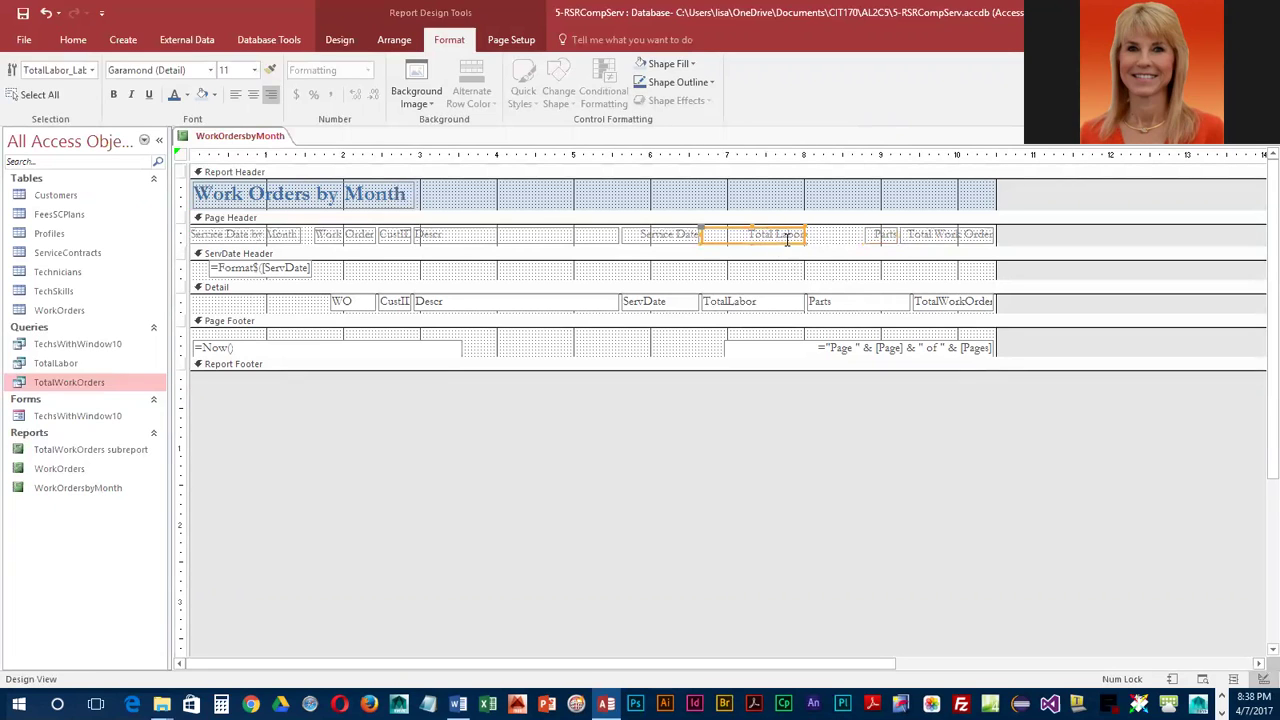
drag(703, 233, 780, 235)
Widen the Service Date heading in the Page Header and move it right, next to the Total Labor heading
click(690, 238)
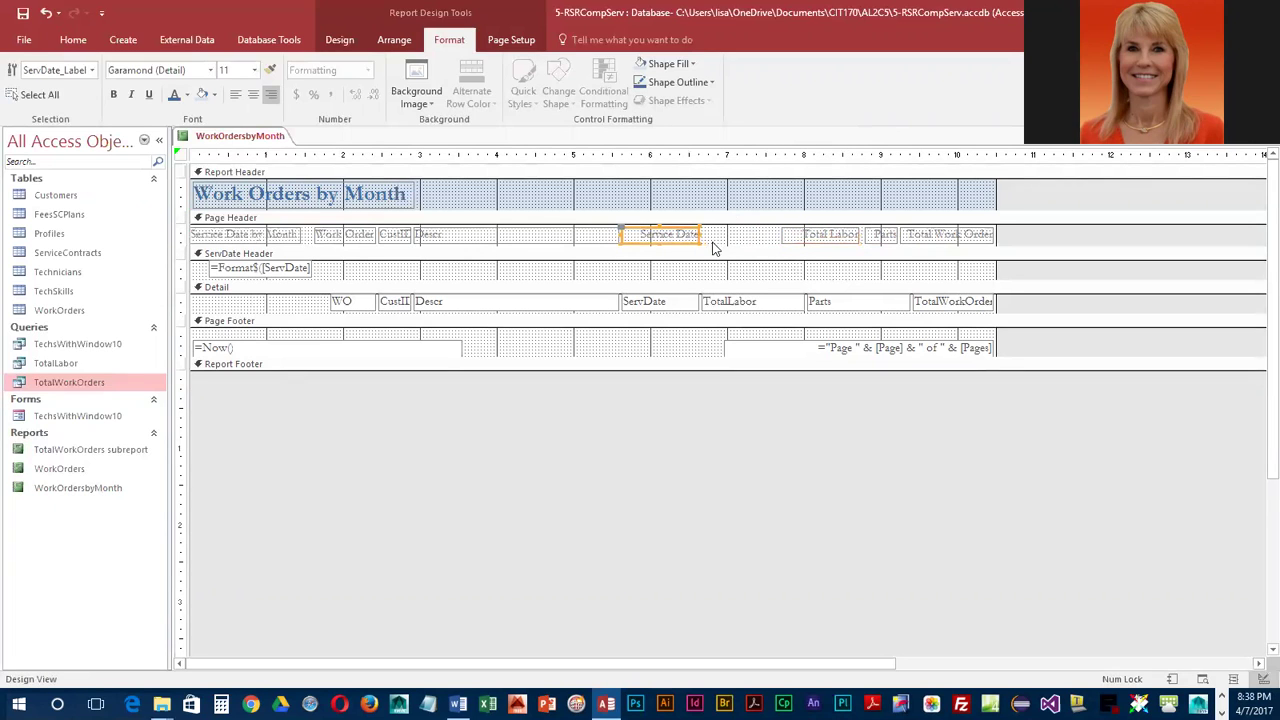
drag(703, 238, 752, 235)
click(635, 233)
click(622, 235)
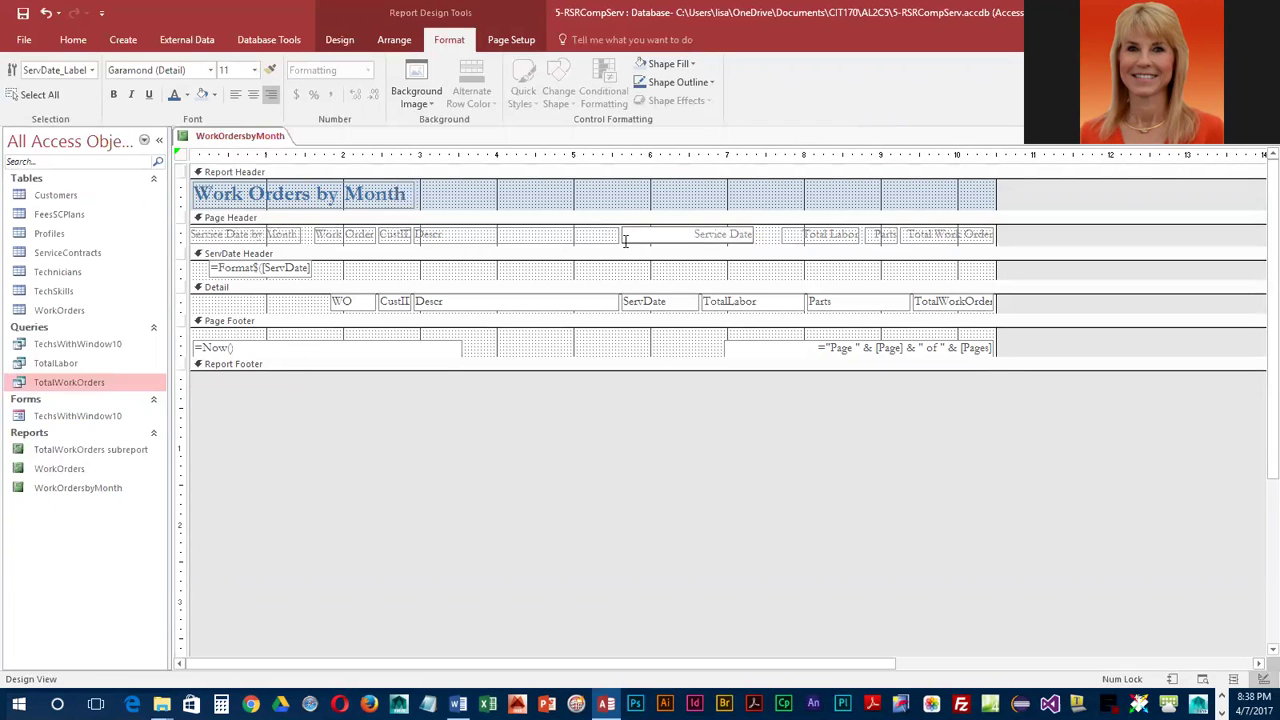
click(594, 240)
click(626, 232)
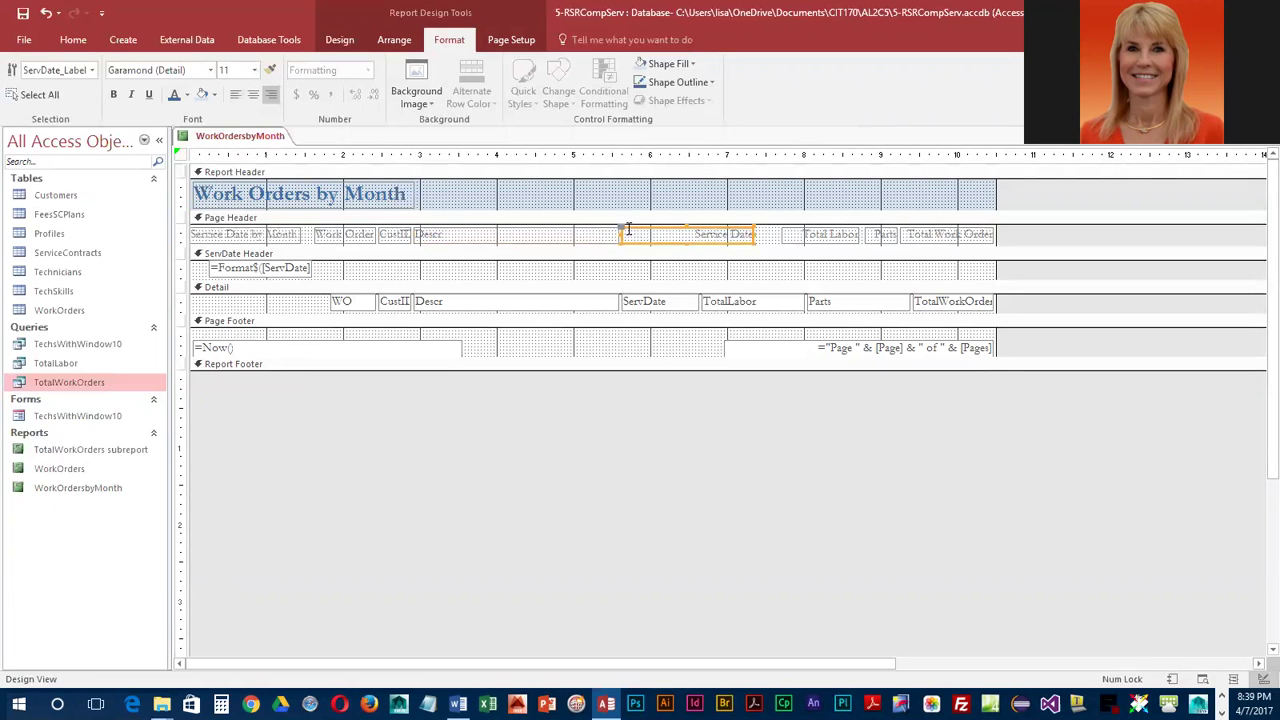
drag(622, 230, 640, 231)
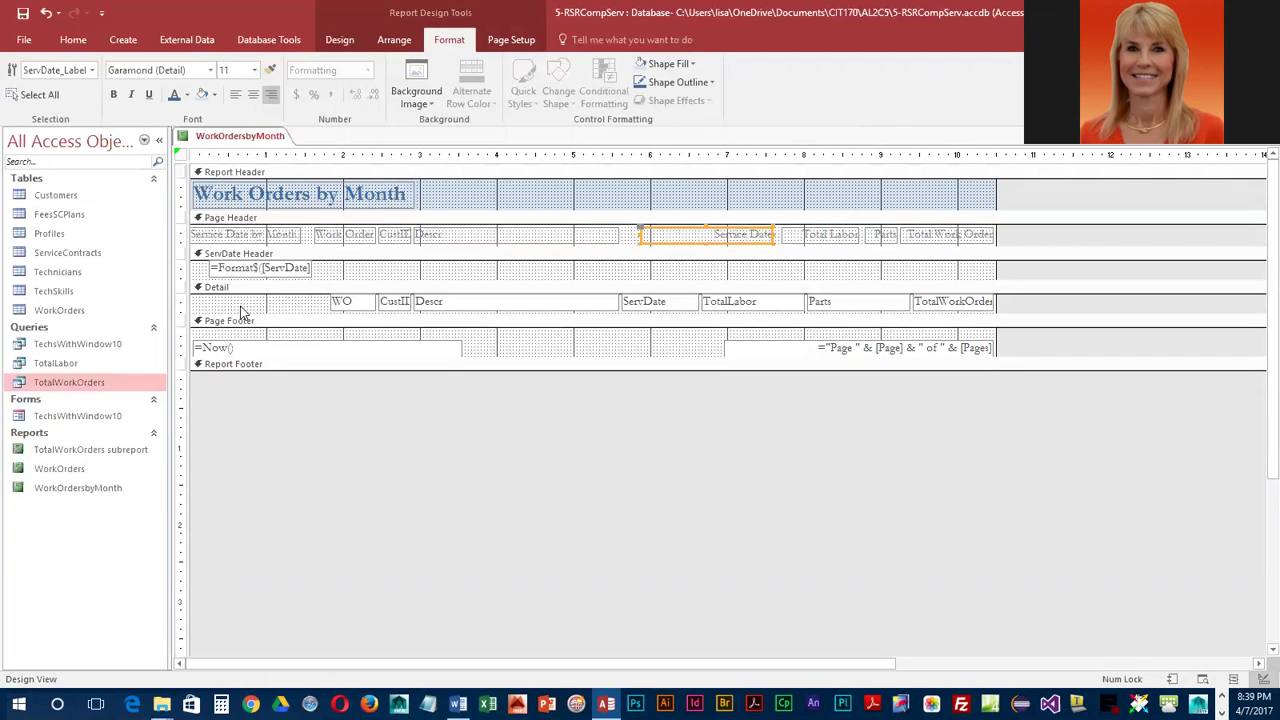
Widen the CustID heading and change it to "Cust ID", shifting the neighbouring Descr and Work Order headings to make room
click(471, 238)
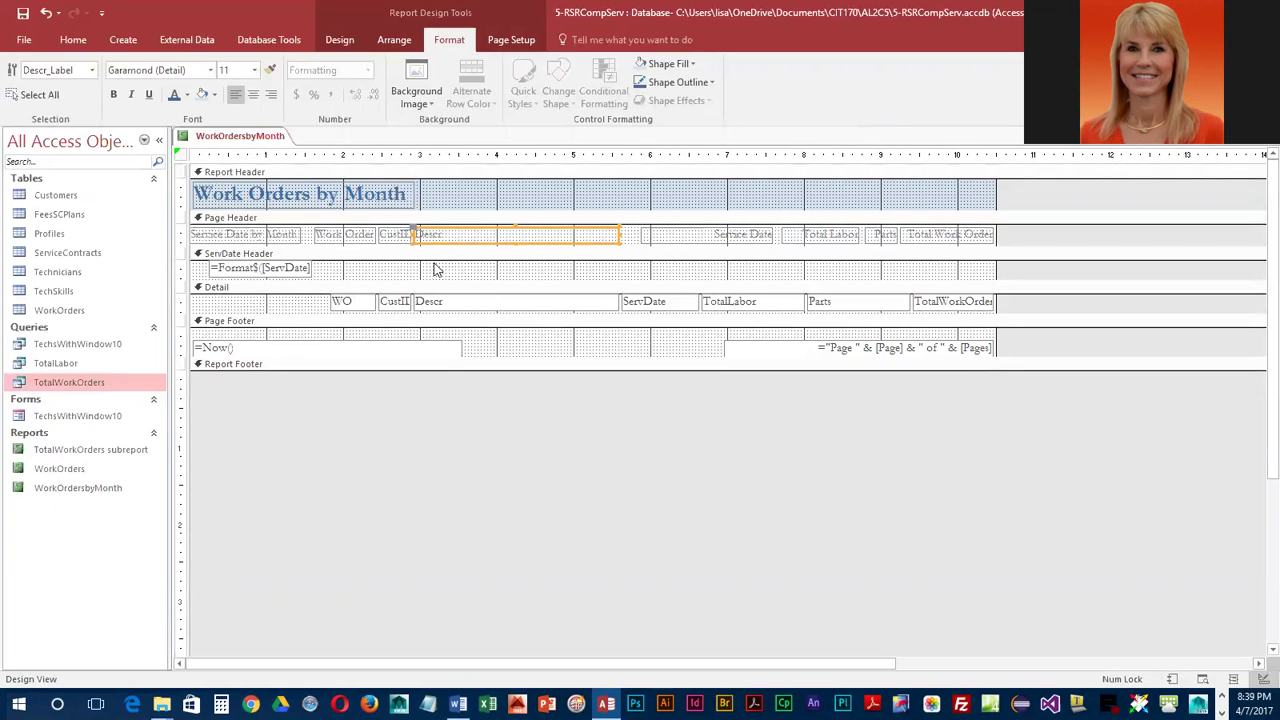
drag(414, 230, 419, 235)
click(406, 238)
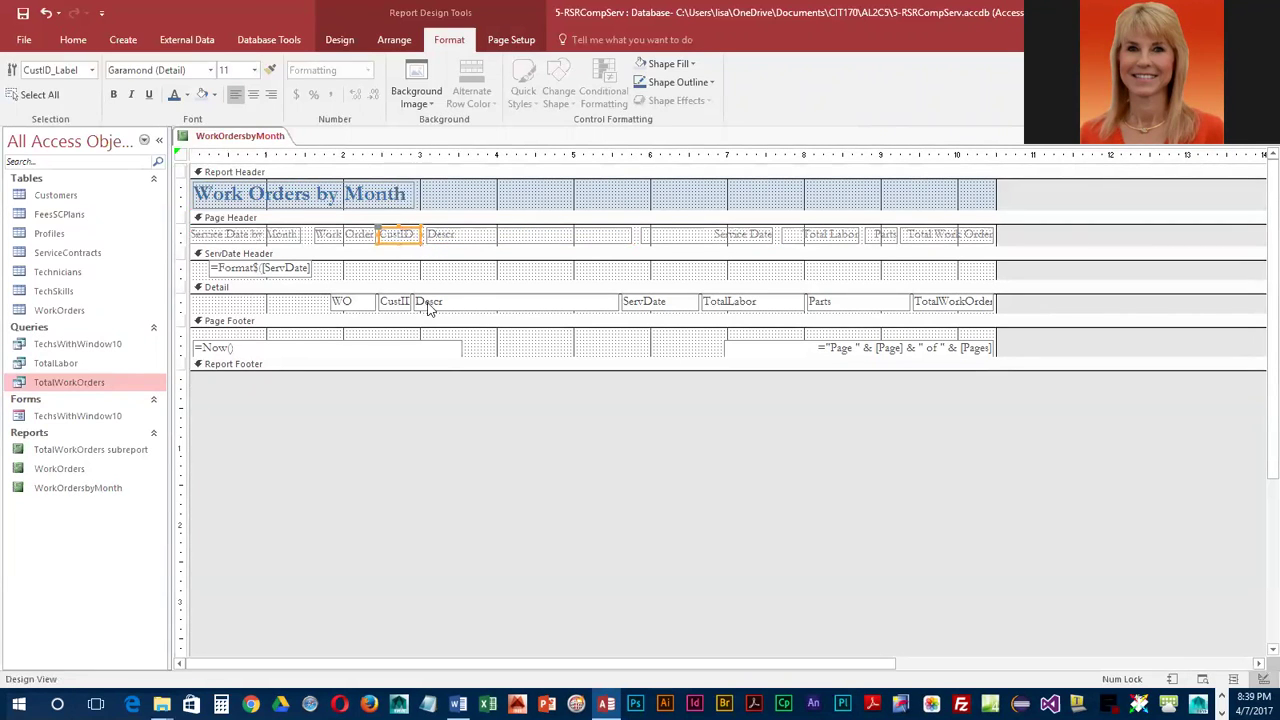
click(401, 237)
key(Return)
click(330, 236)
drag(316, 232, 309, 233)
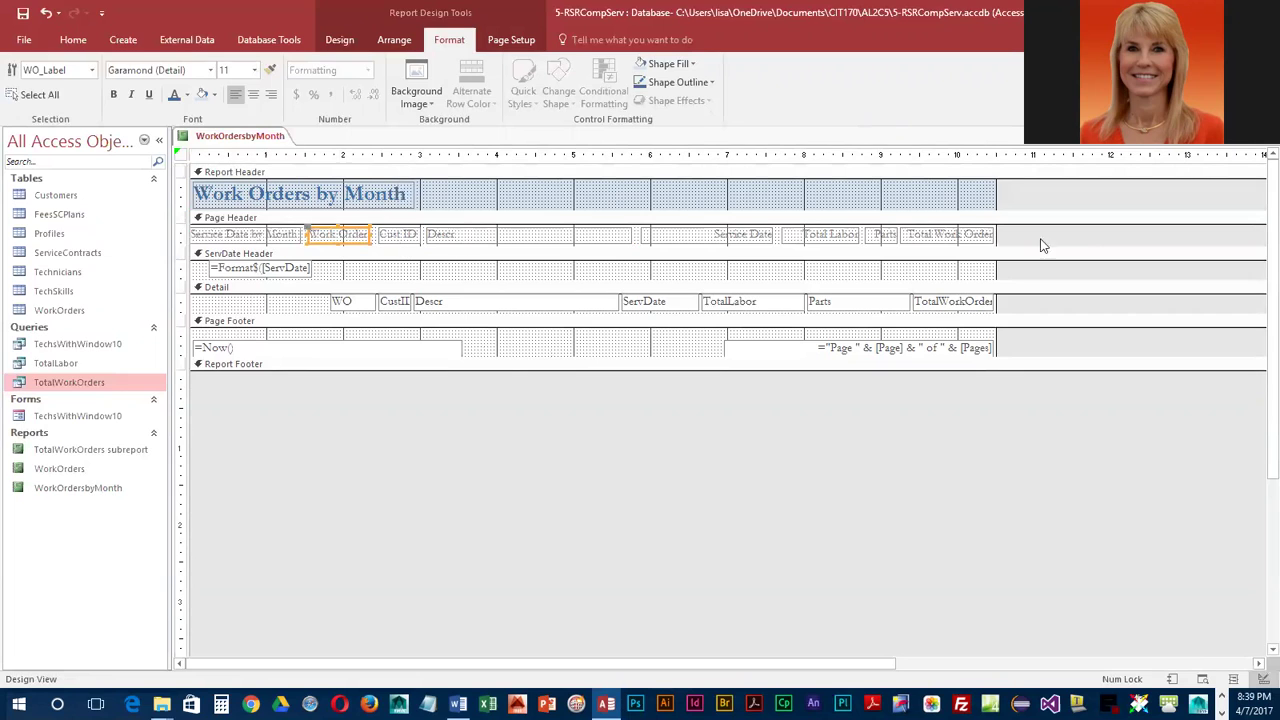
Select all eight column headings in the Page Header and colour their text blue
click(957, 234)
shift+click(884, 235)
shift+click(830, 235)
shift+click(742, 242)
shift+click(560, 240)
shift+click(398, 236)
shift+click(345, 240)
shift+click(250, 234)
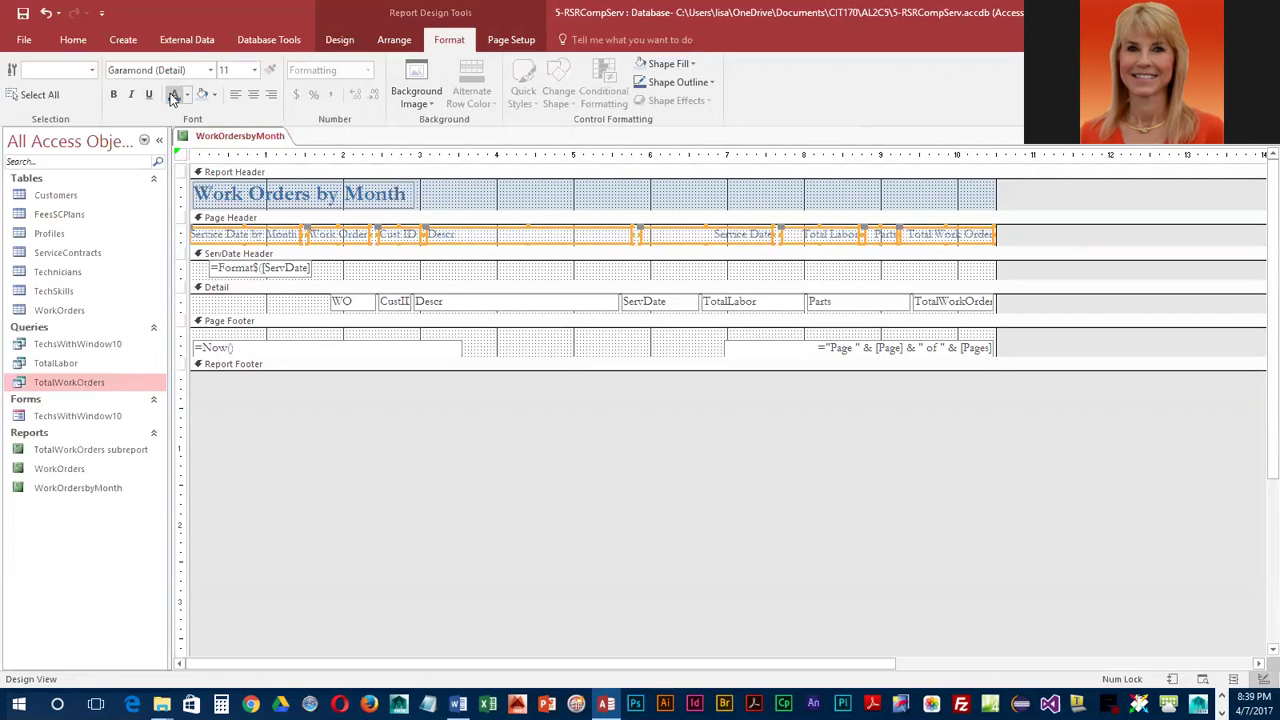
Fill the Page Header section's background with a very light blue standard colour
click(675, 222)
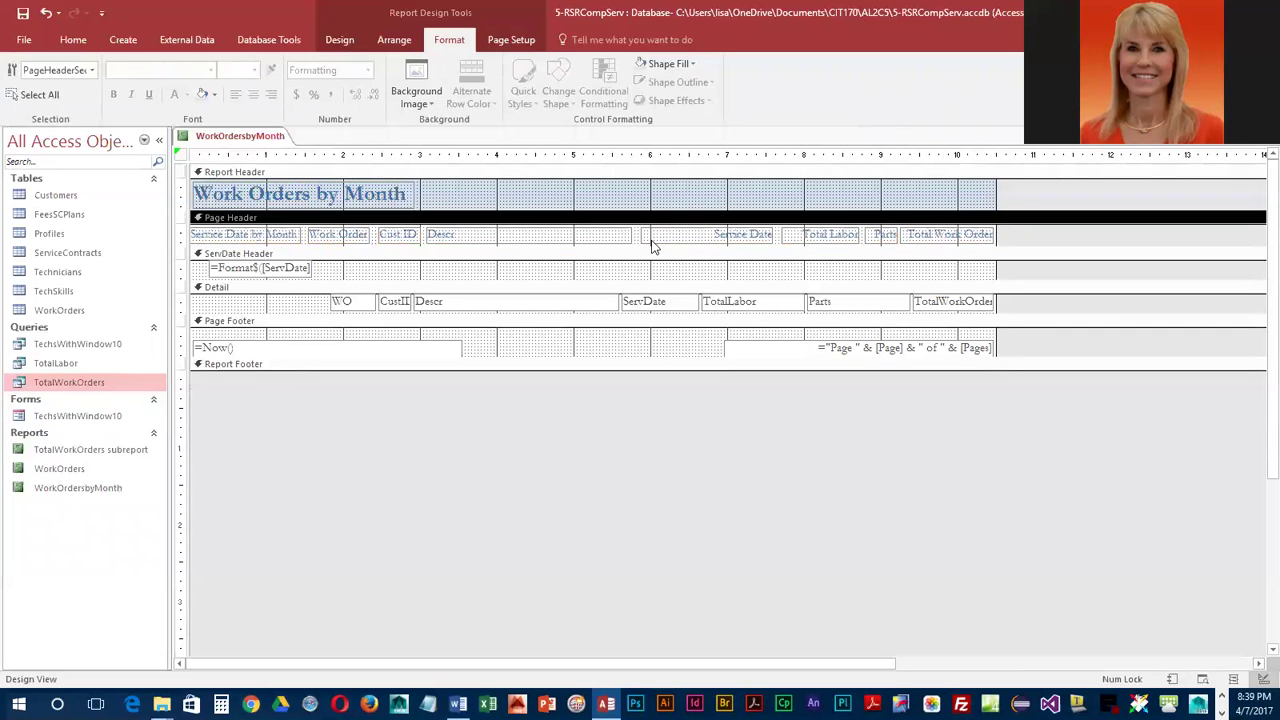
click(214, 95)
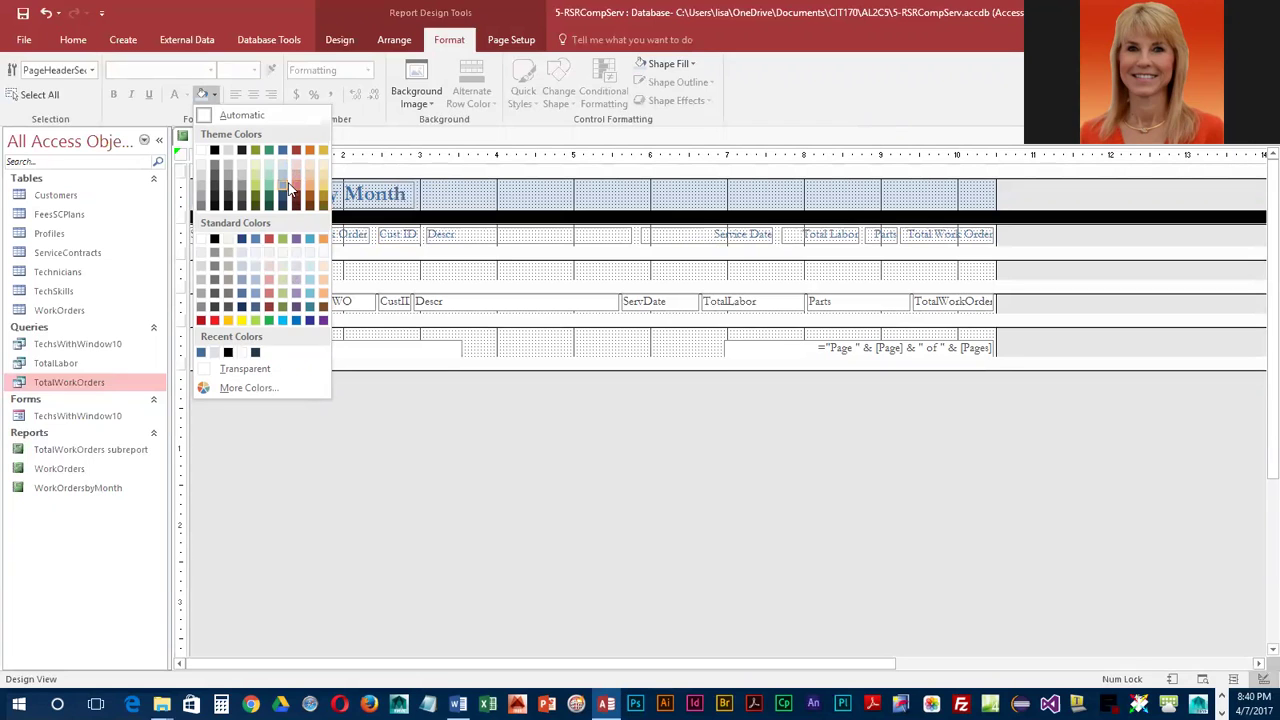
click(309, 253)
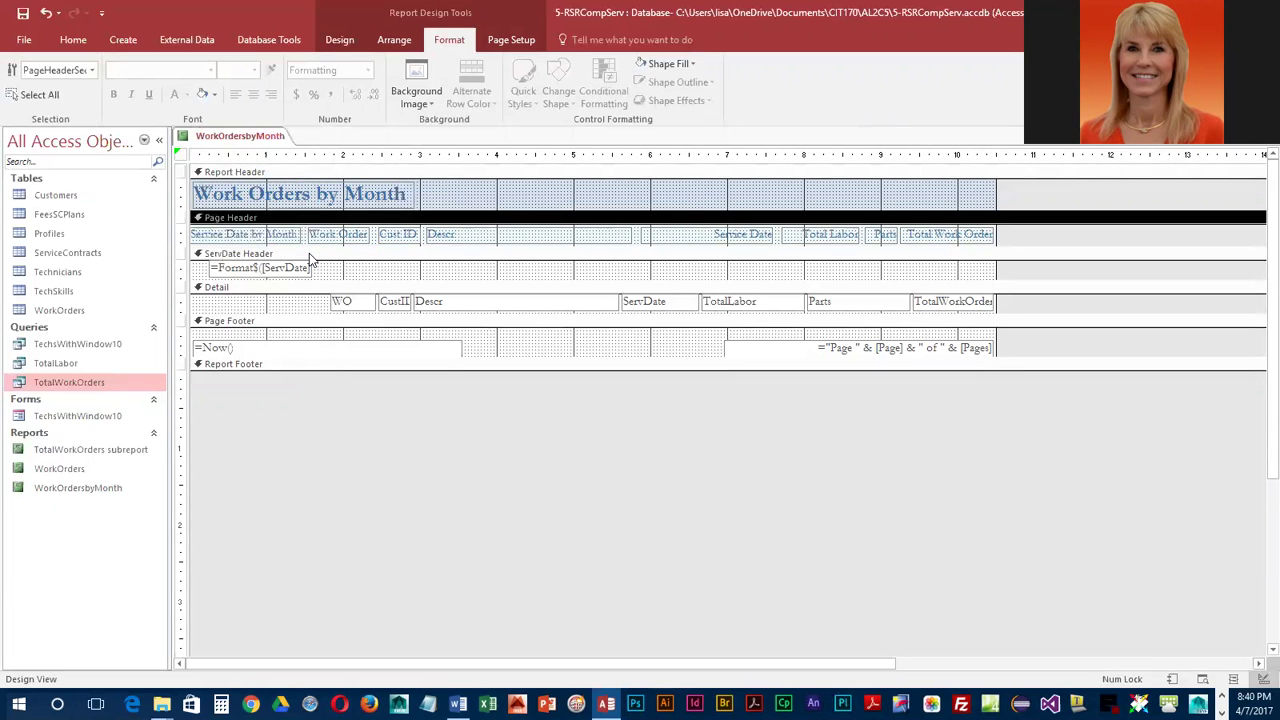
Fill the Report Header section with a medium blue theme shade, darker than the Page Header's fill
click(448, 182)
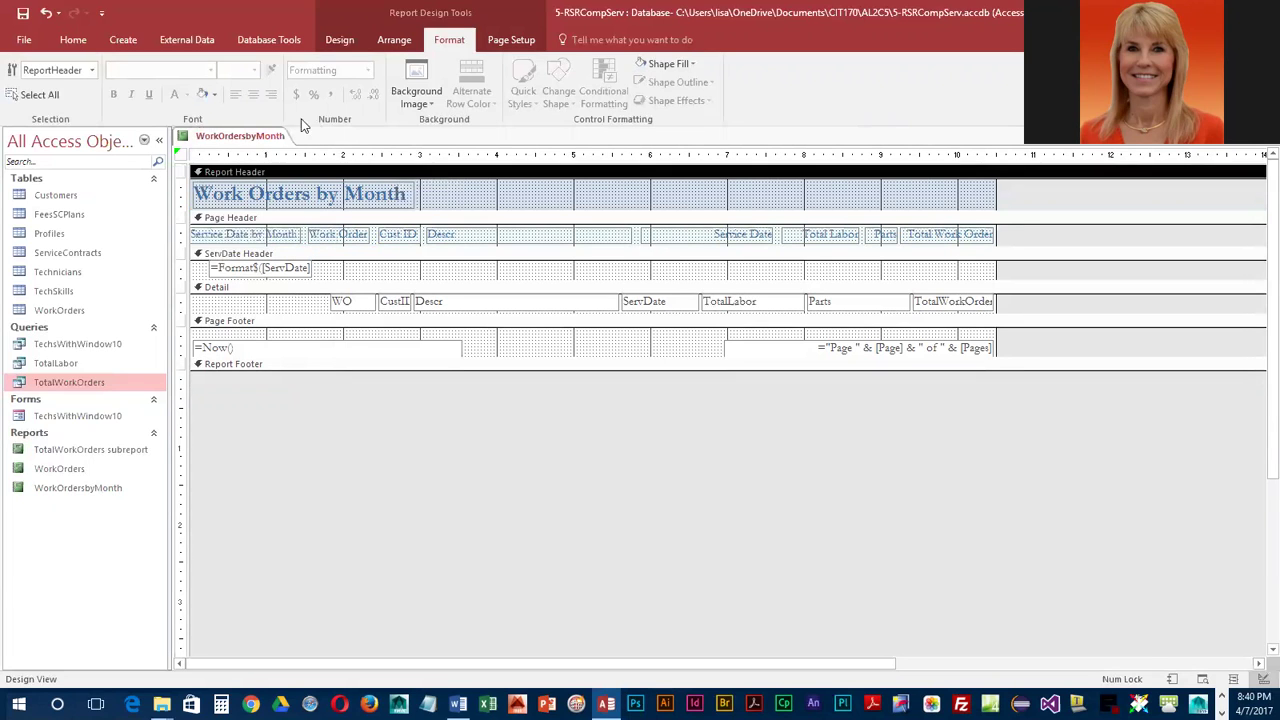
click(216, 96)
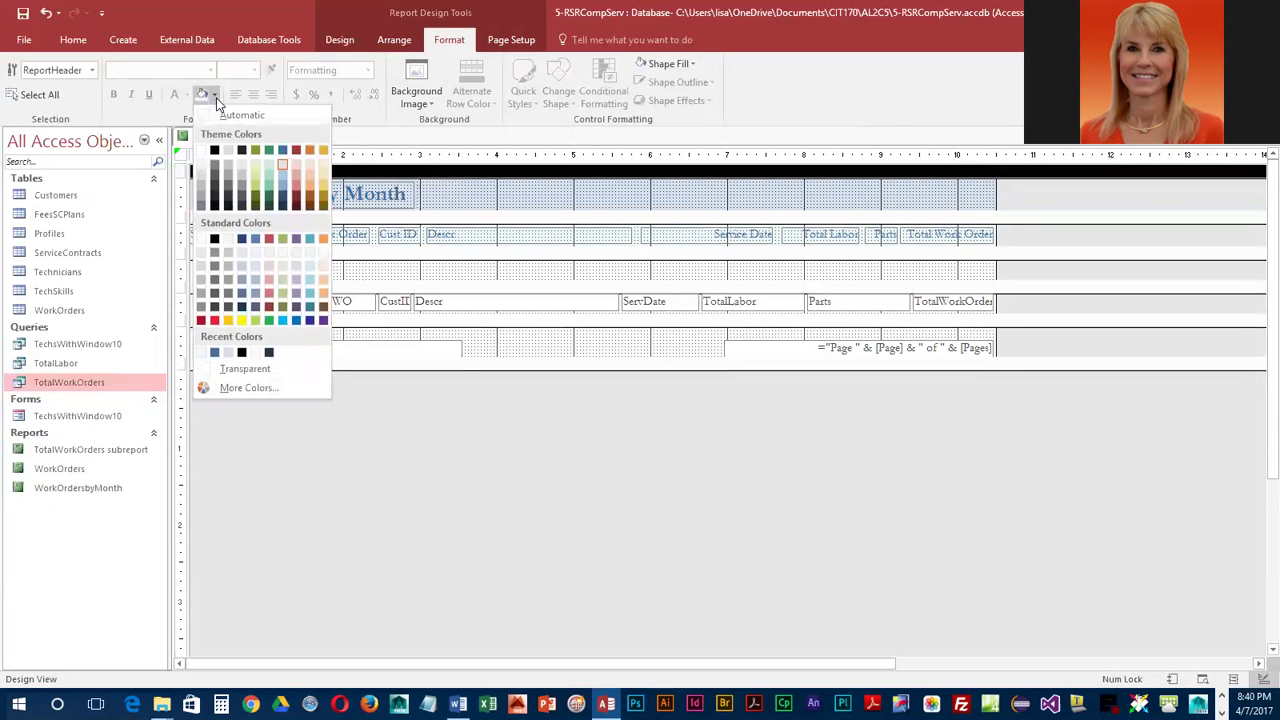
click(283, 183)
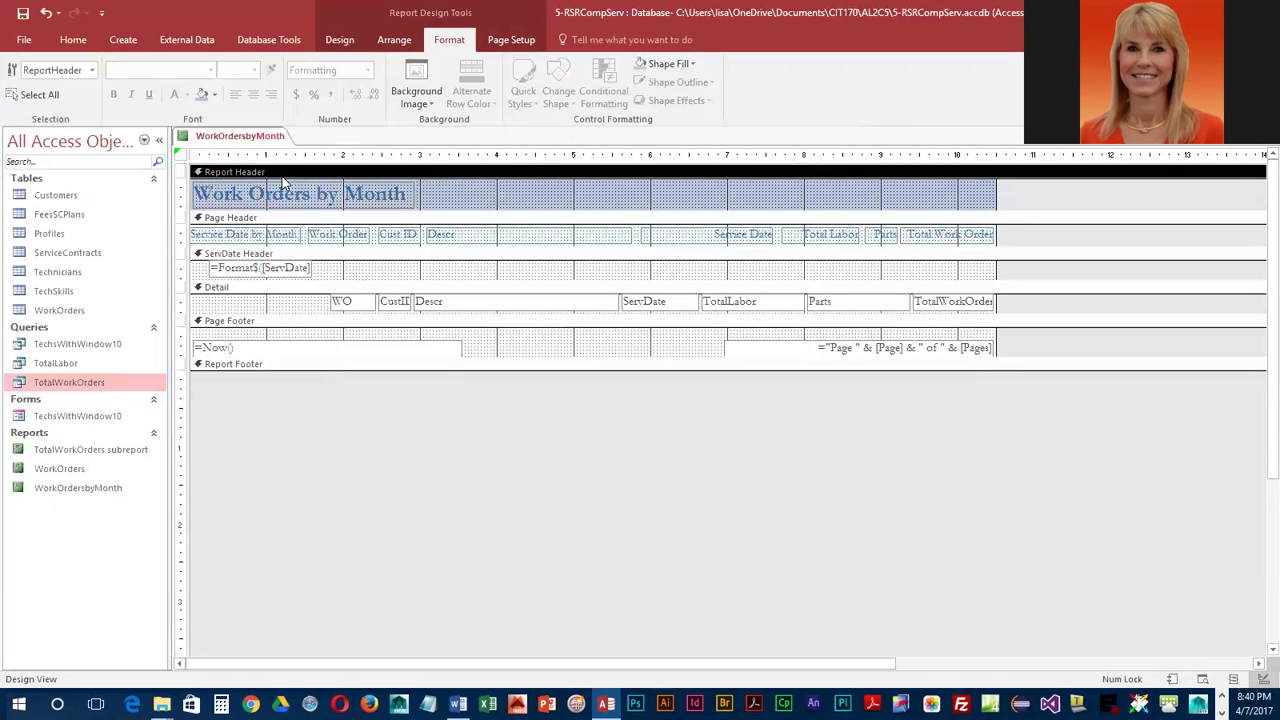
Move the WO text box in the Detail section under the Work Order heading and widen it to match
click(519, 261)
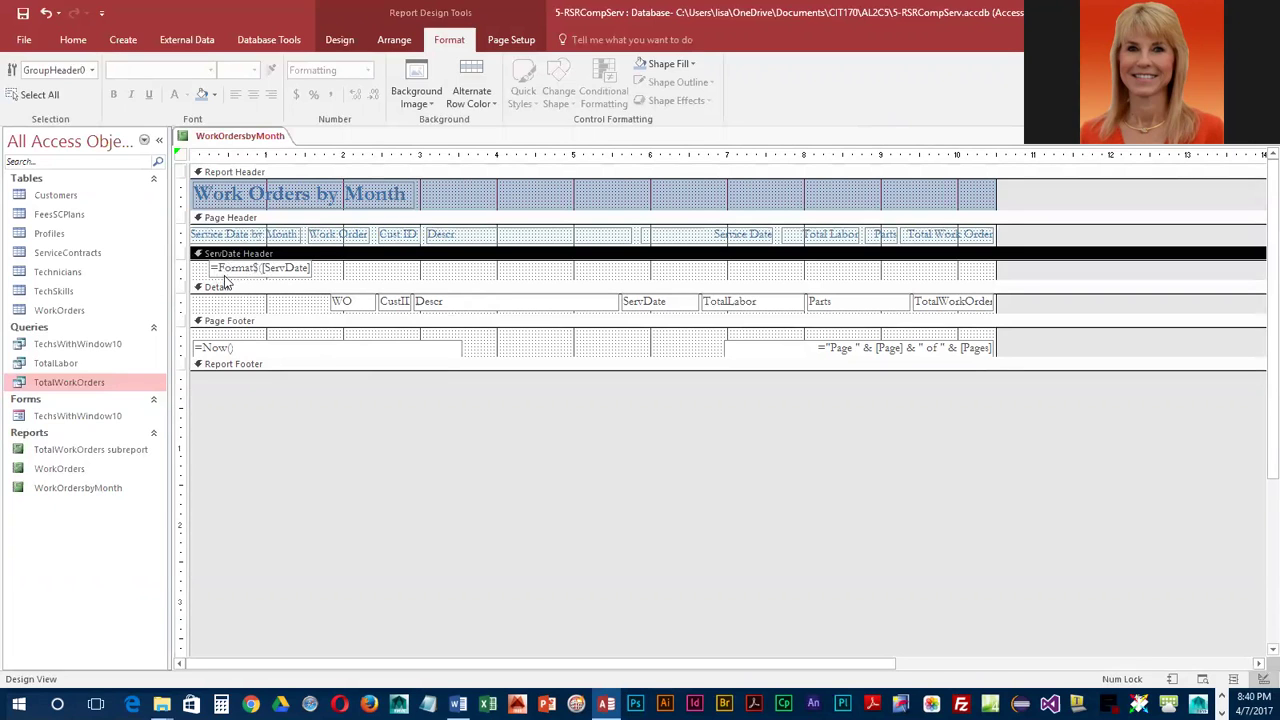
click(342, 302)
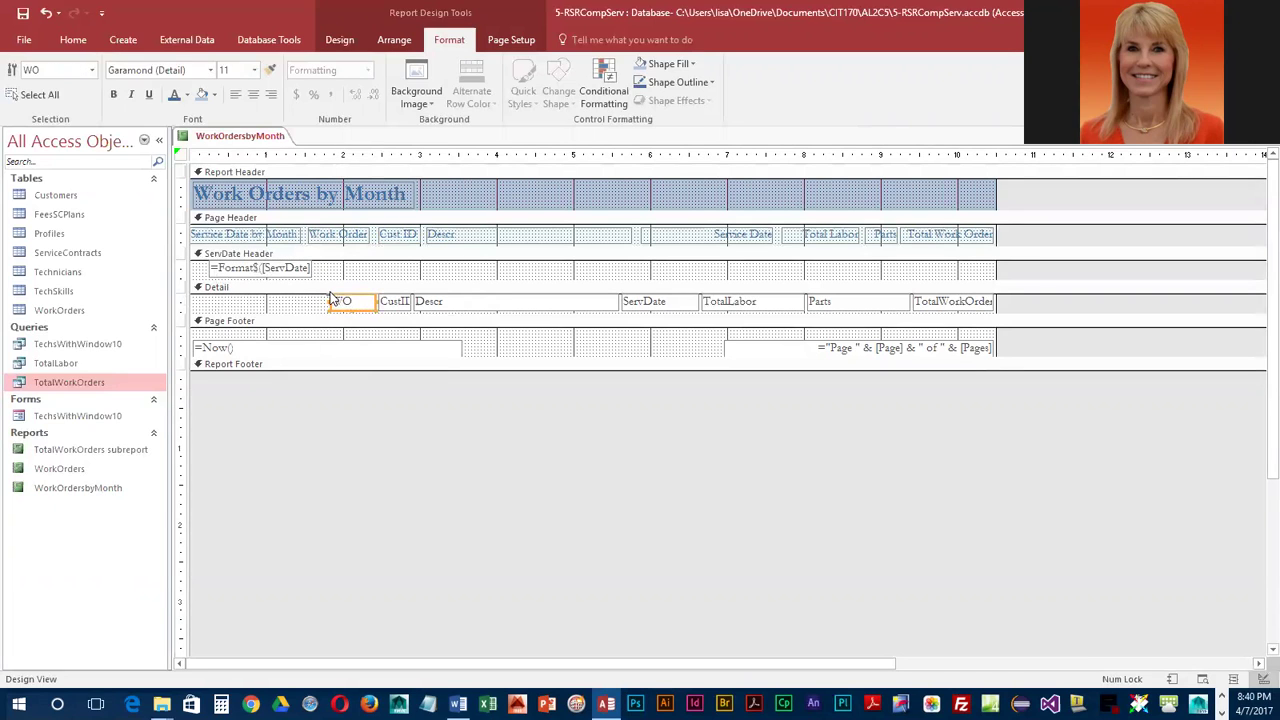
mouse_move(330, 299)
mouse_down()
mouse_move(211, 305)
mouse_move(290, 302)
mouse_up()
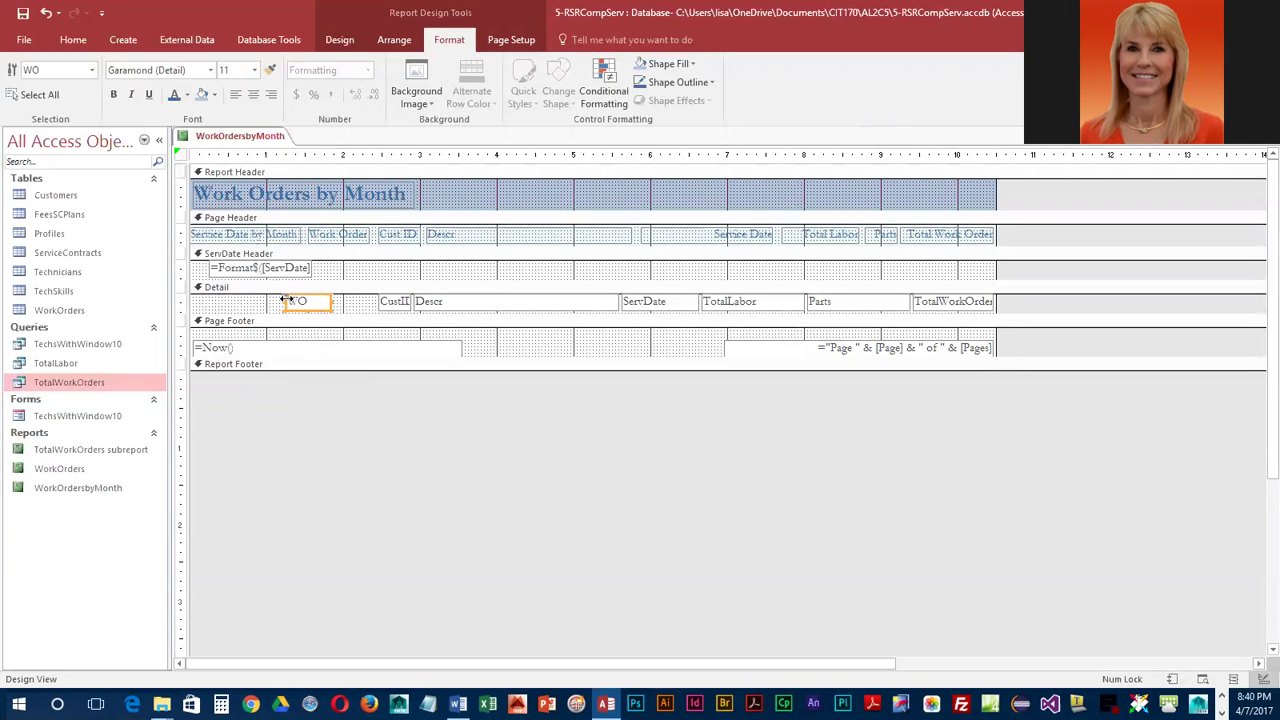
drag(285, 300, 310, 299)
click(392, 302)
click(349, 301)
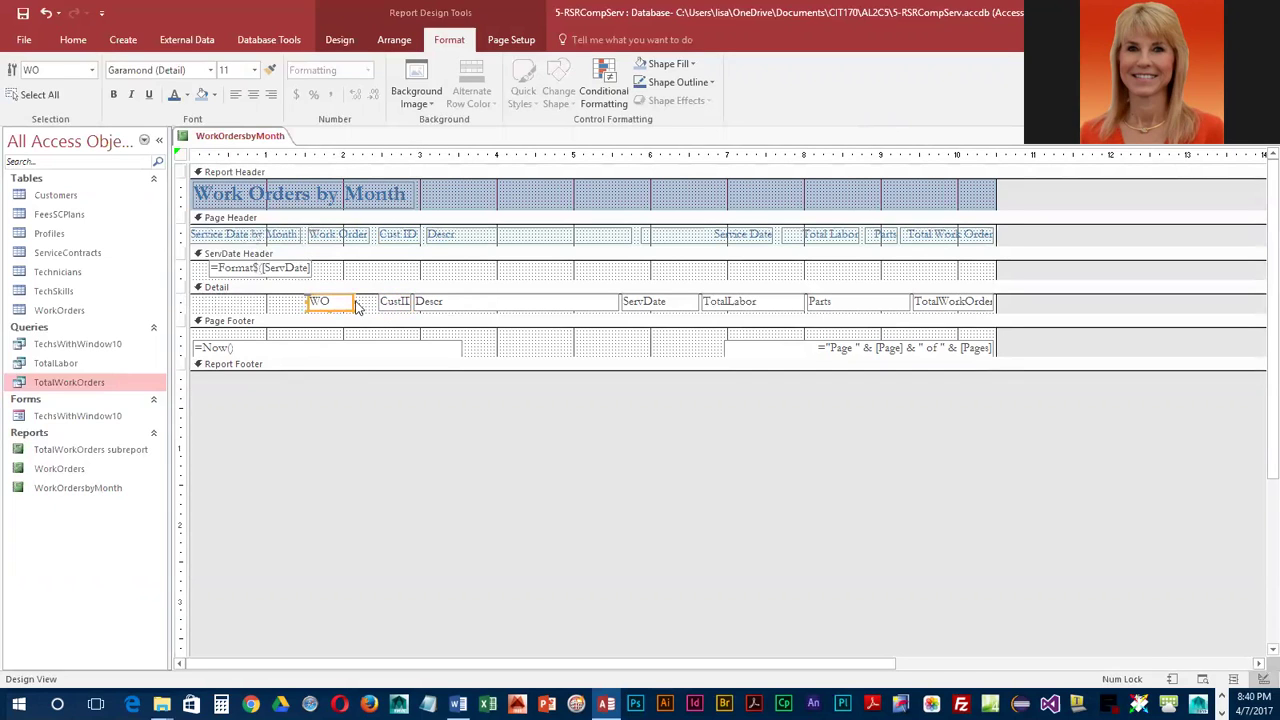
drag(352, 301, 368, 301)
Widen the CustID text box leftward, move the Cust ID heading above it, and align the Descr text box's left edge with its heading
click(392, 302)
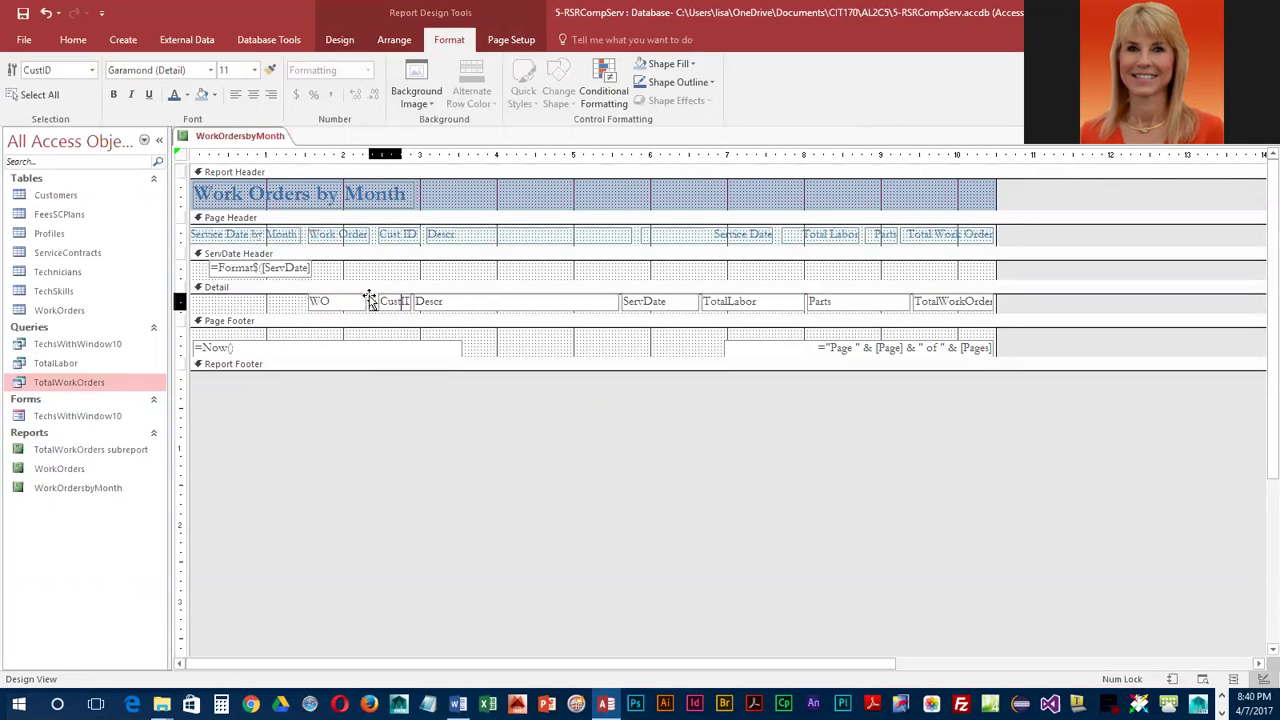
drag(369, 300, 410, 301)
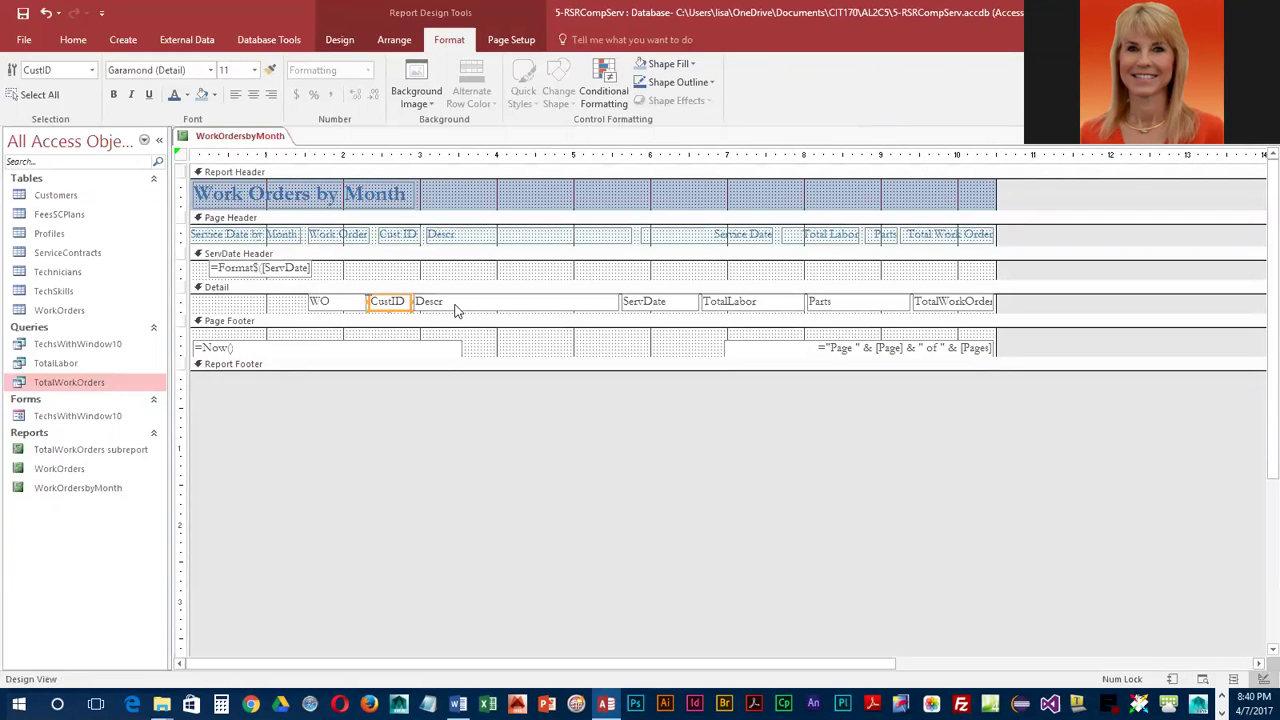
click(388, 230)
drag(381, 231, 372, 232)
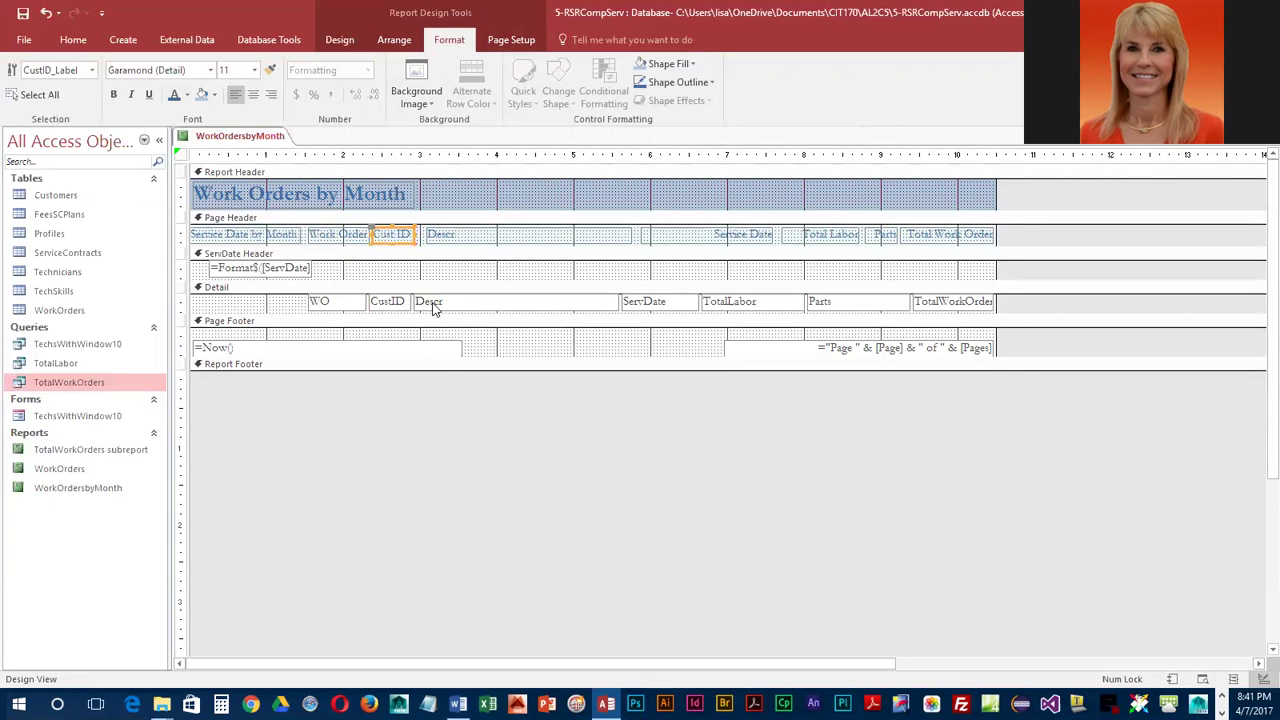
click(433, 308)
drag(418, 301, 425, 301)
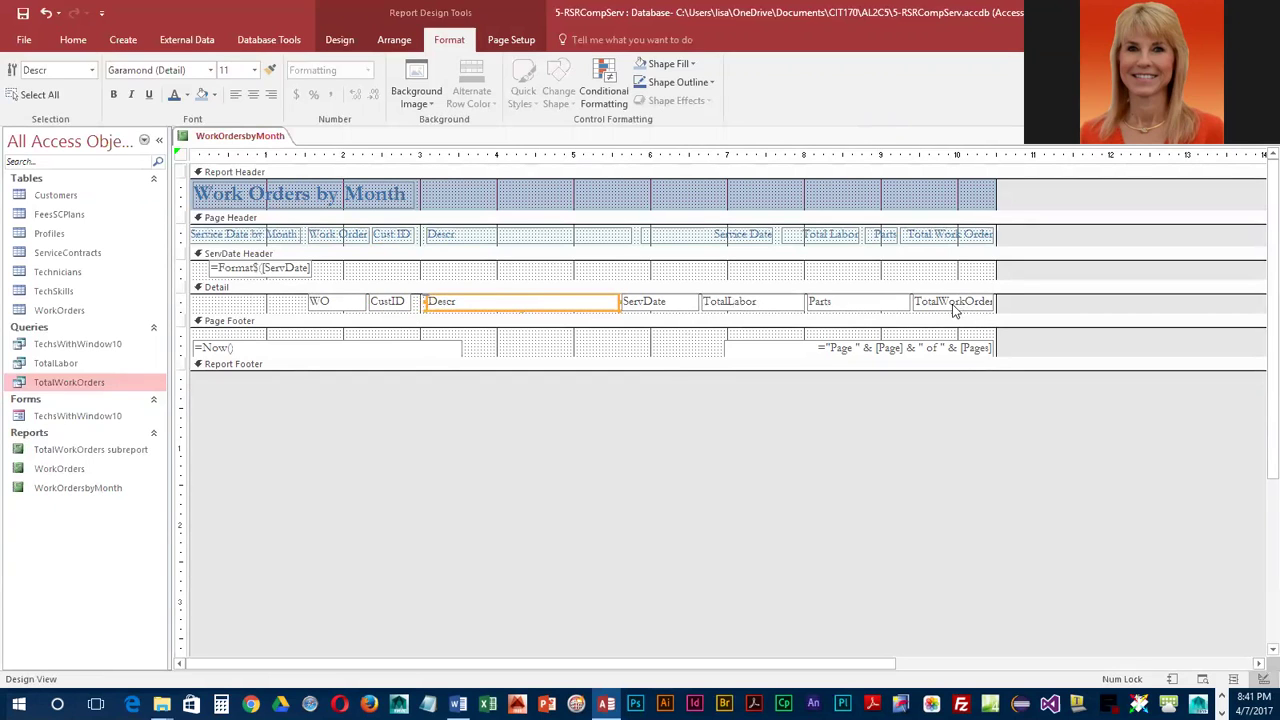
Narrow the Parts and TotalLabor text boxes in the Detail section from their left edges and line them up under their headings
click(808, 301)
drag(806, 301, 903, 301)
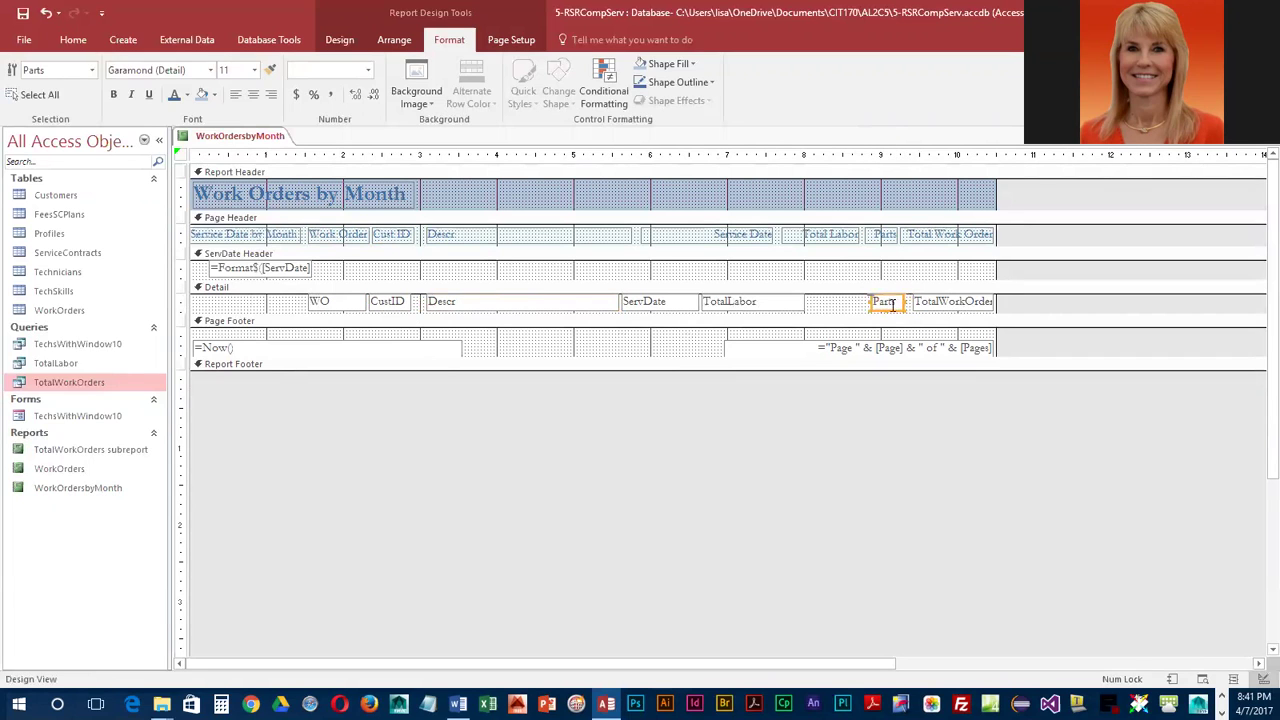
drag(865, 301, 867, 302)
click(704, 300)
drag(704, 300, 780, 301)
Move and widen the ServDate text box to match the Service Date heading, and extend the Descr text box's right edge toward its heading's end
click(635, 301)
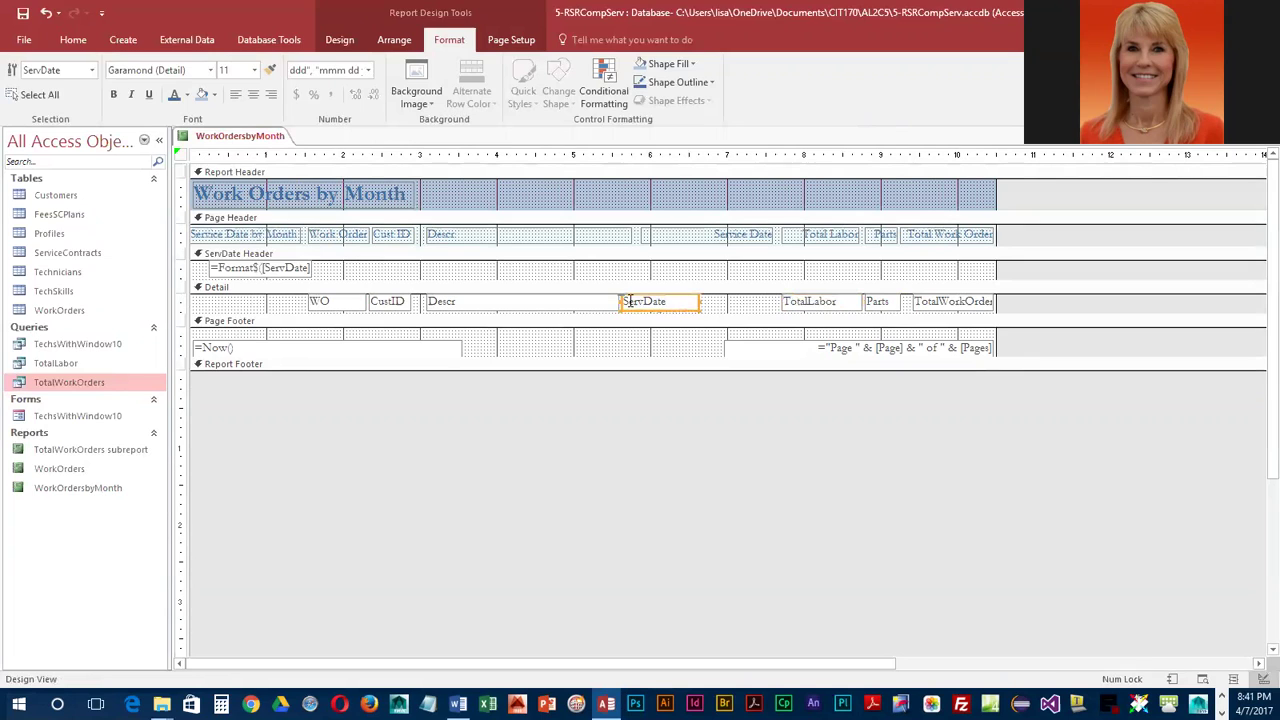
drag(623, 299, 656, 300)
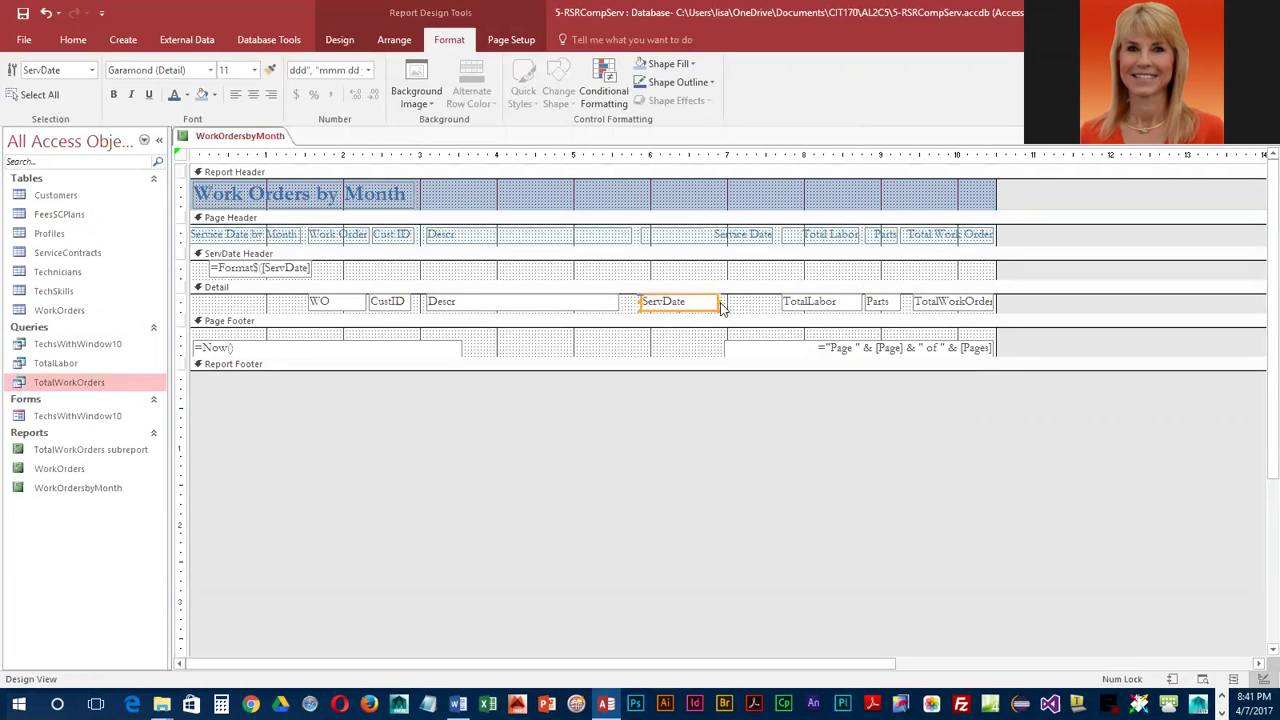
drag(716, 300, 772, 294)
click(615, 302)
drag(621, 302, 627, 302)
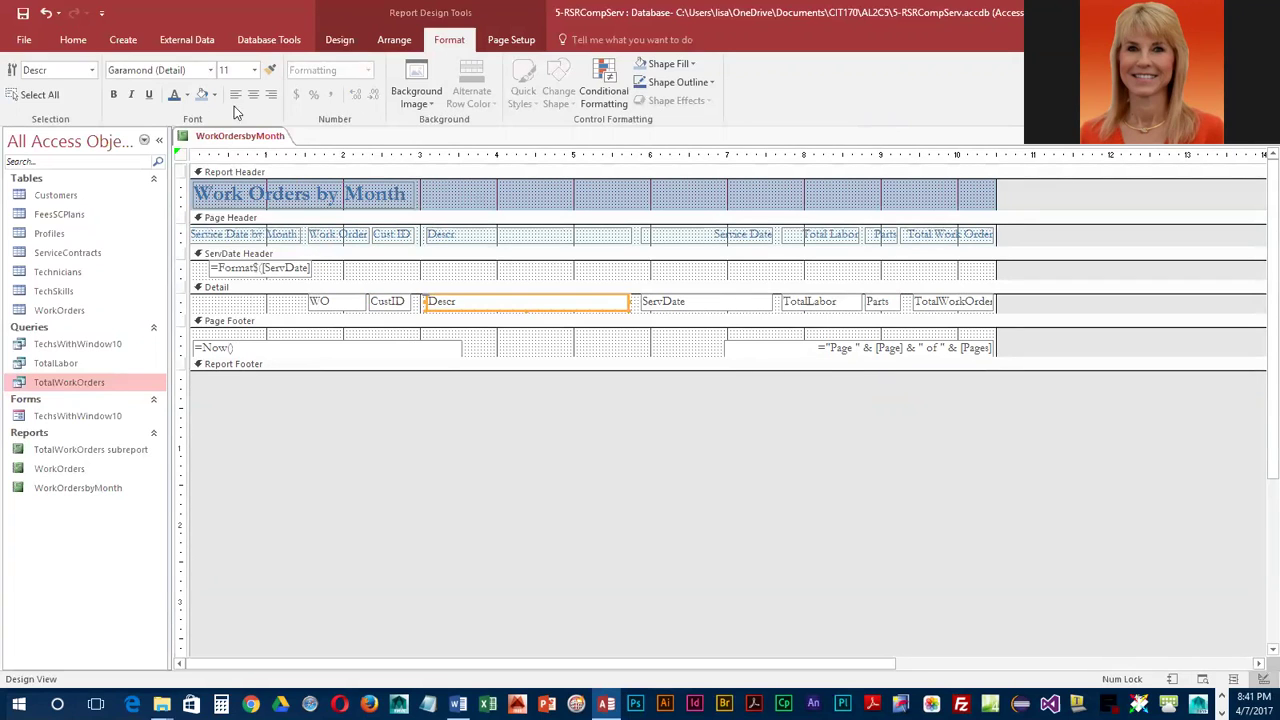
Save the report and display it in Report View to check the column alignment
click(23, 14)
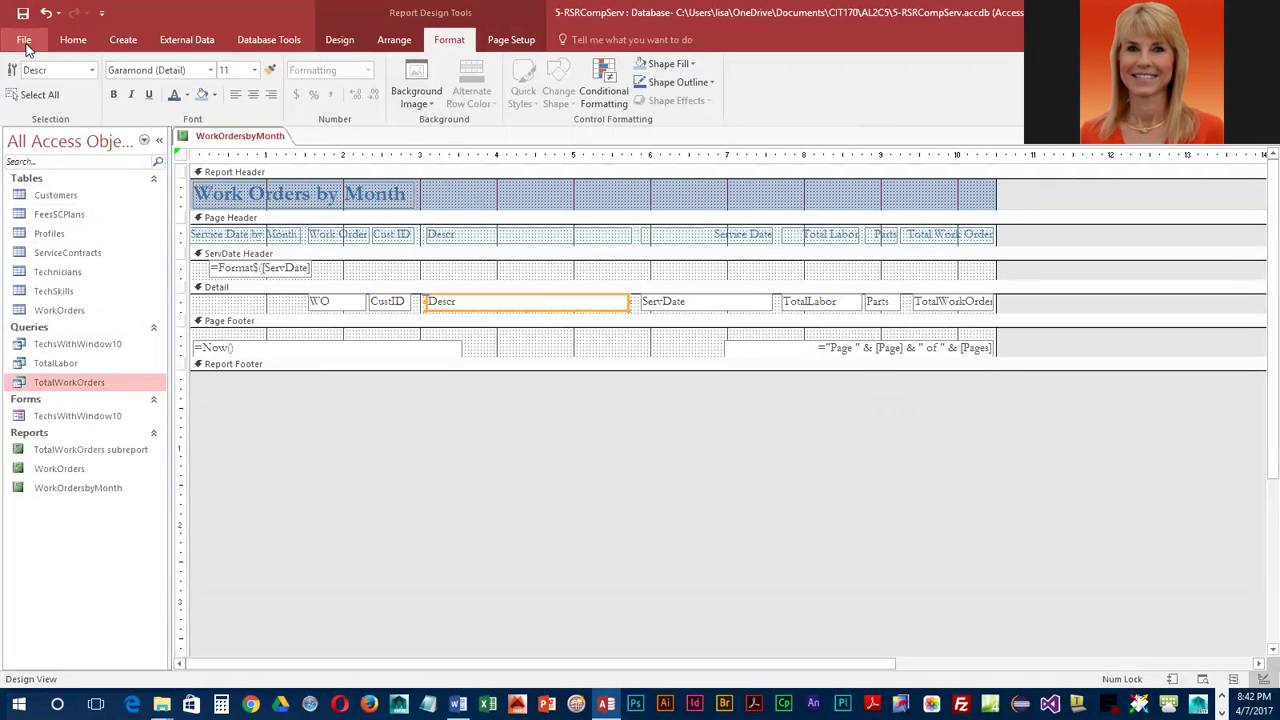
click(340, 42)
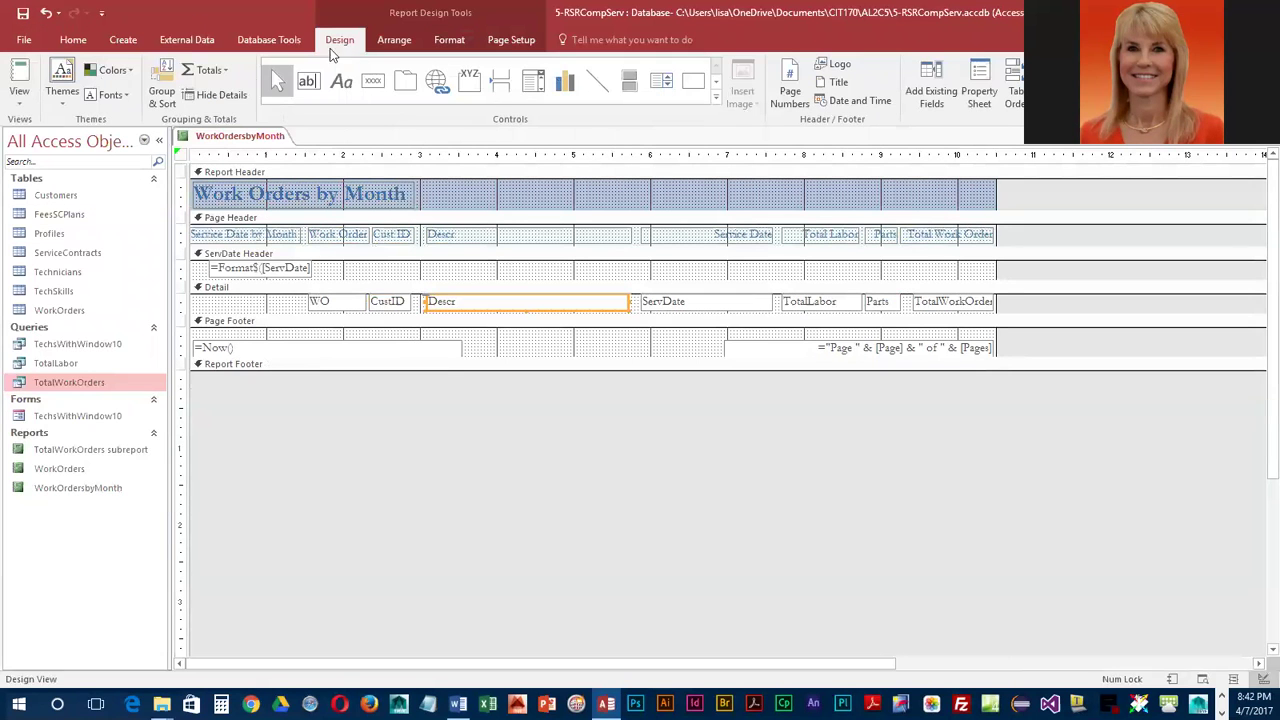
click(22, 80)
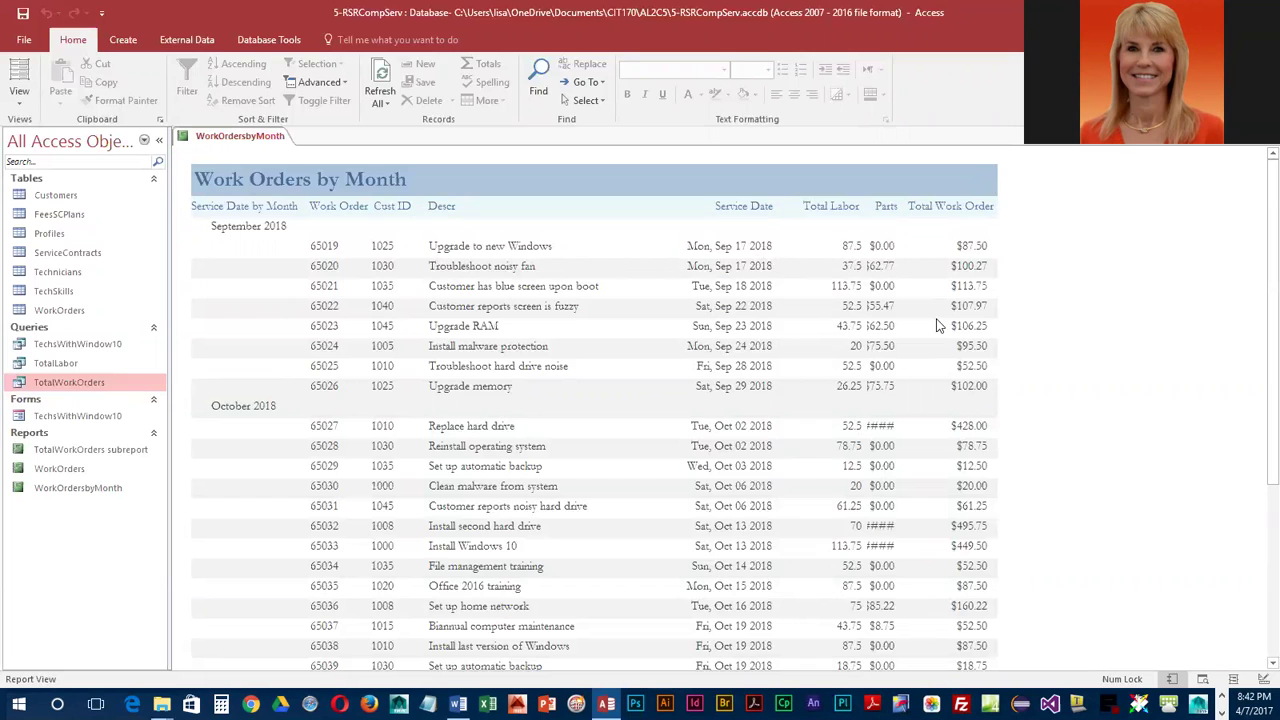
Return to Design View and pull in the right edges of the TotalLabor text box and the Total Labor heading
click(26, 107)
click(32, 234)
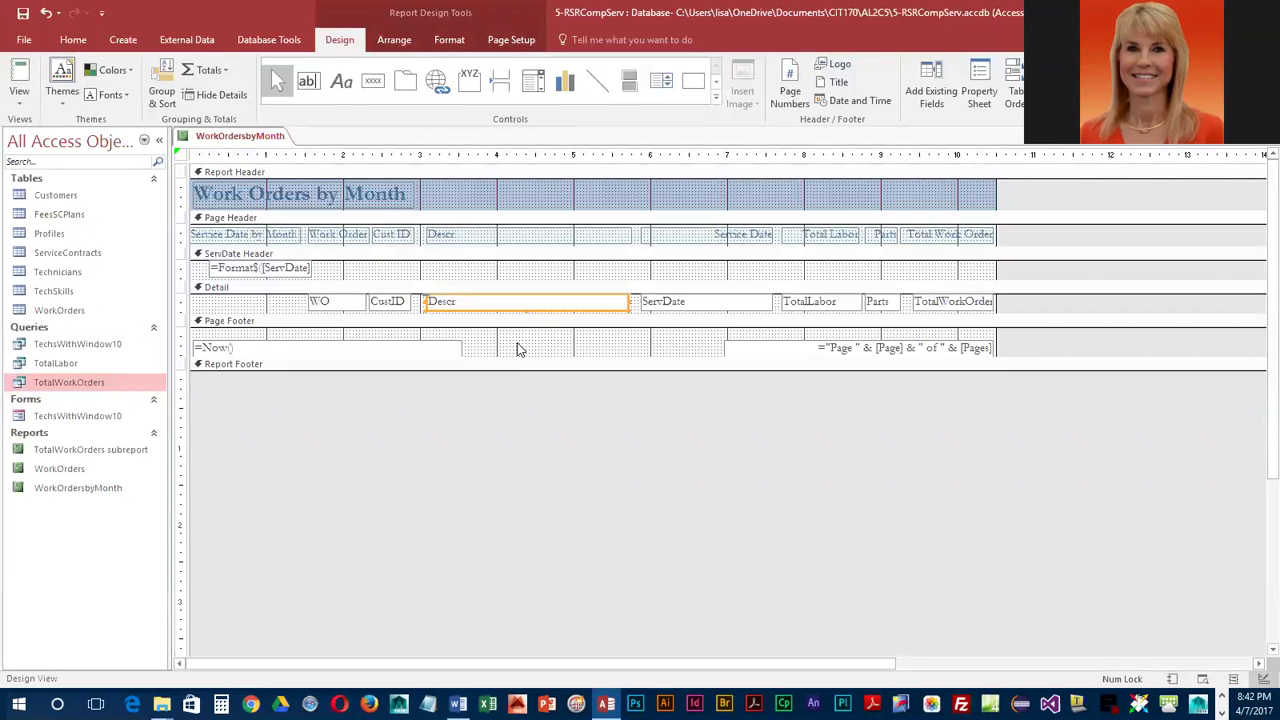
click(825, 305)
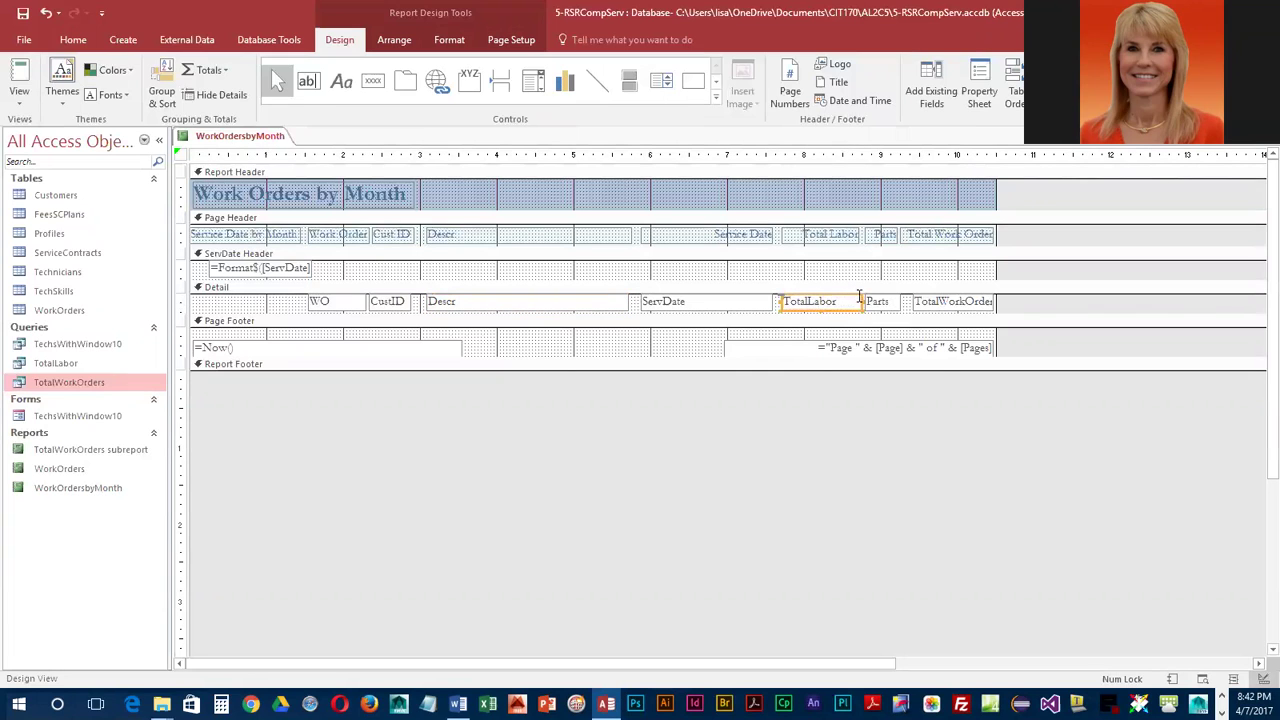
drag(858, 301, 846, 301)
click(846, 236)
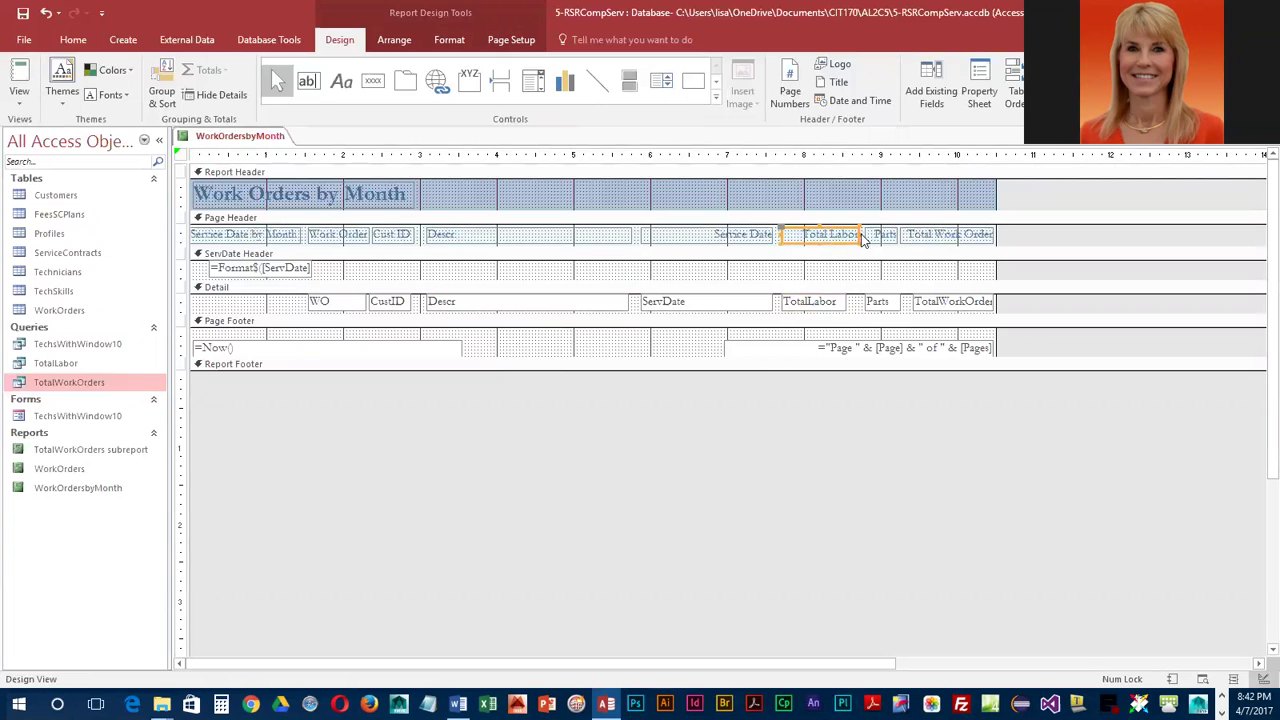
drag(857, 234, 842, 234)
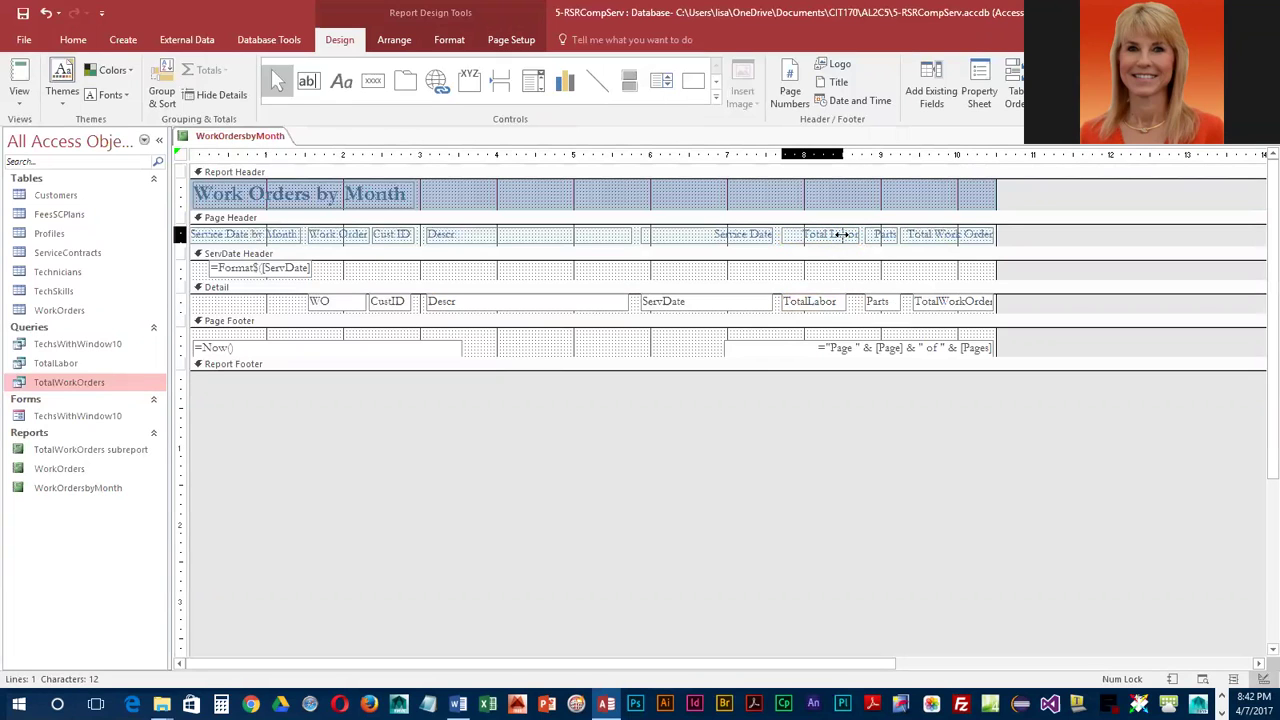
Widen the Parts heading and the Parts text box leftward so both start just after the Total Labor column
click(886, 238)
drag(866, 232, 851, 234)
click(870, 303)
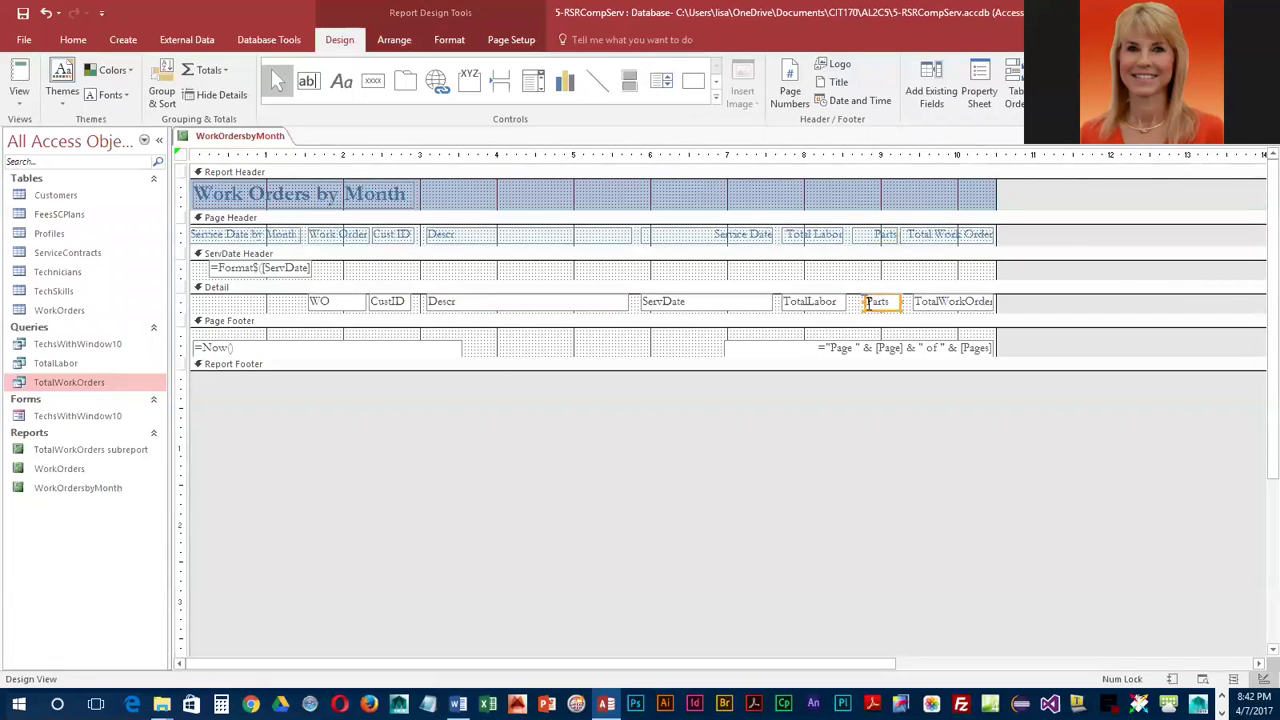
drag(866, 303, 851, 303)
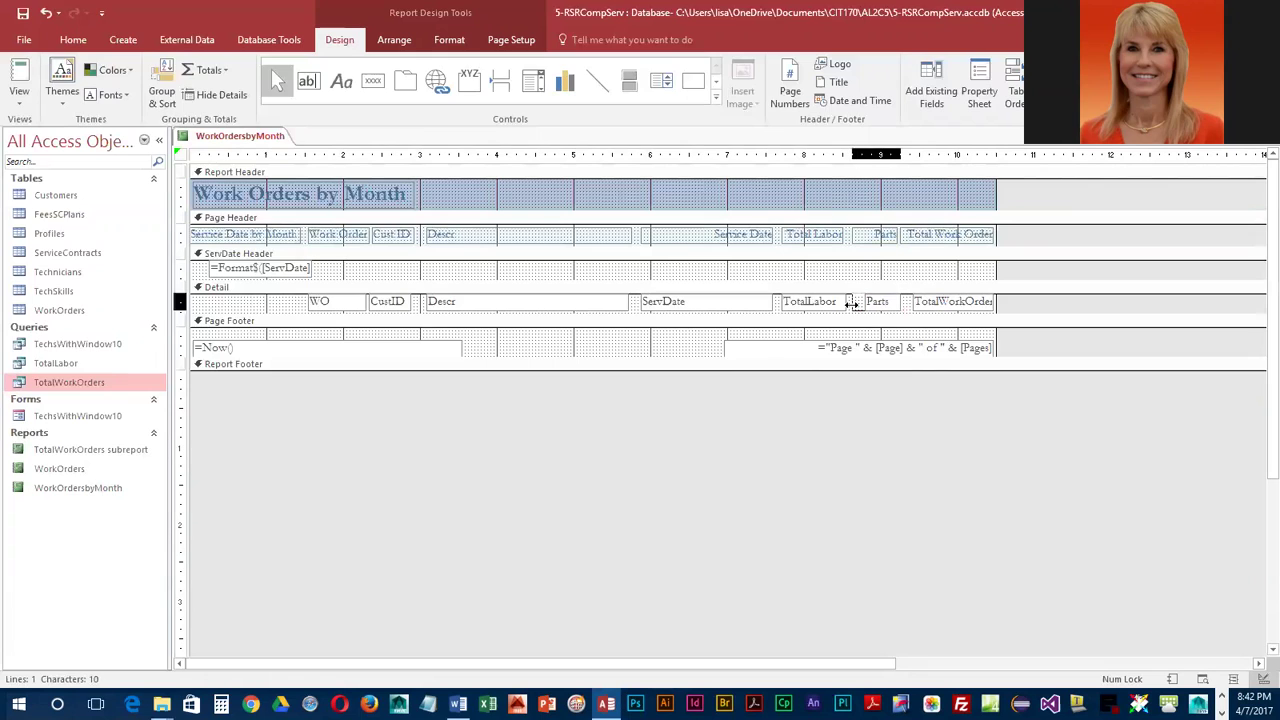
click(852, 306)
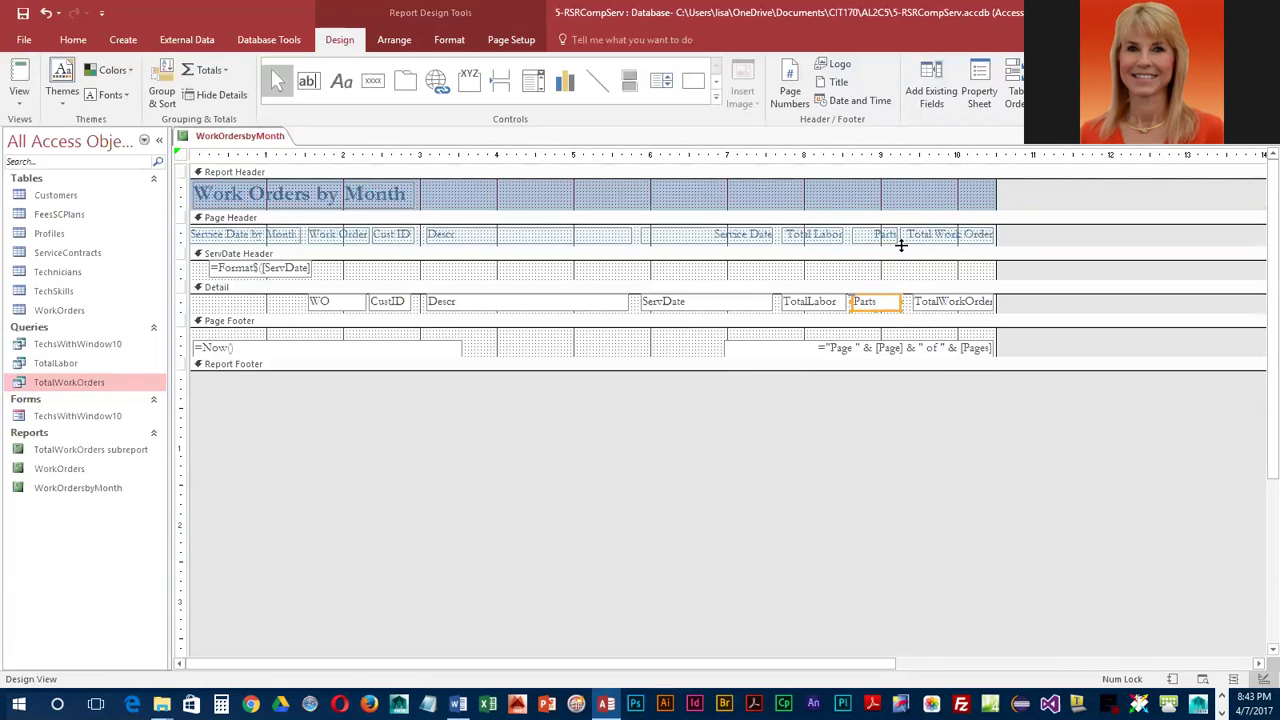
Set the TotalLabor text box's Format property to Currency, save the report and display it in Report View
click(811, 301)
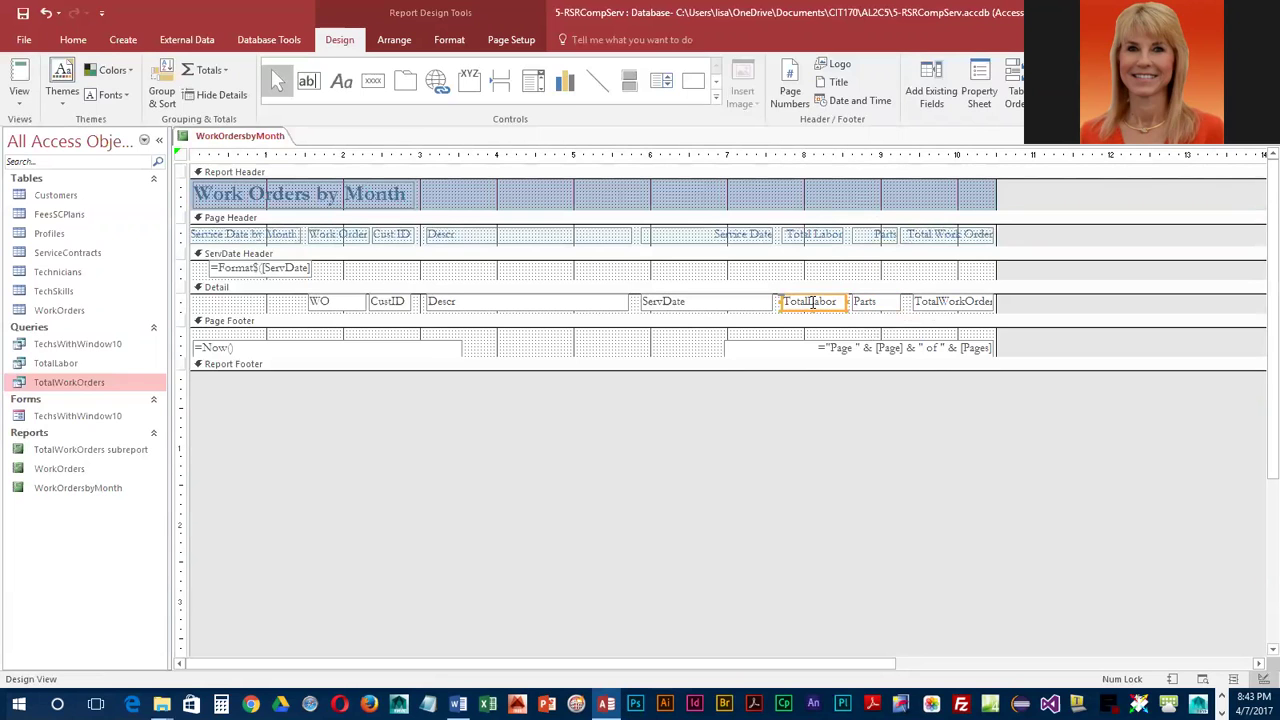
click(984, 83)
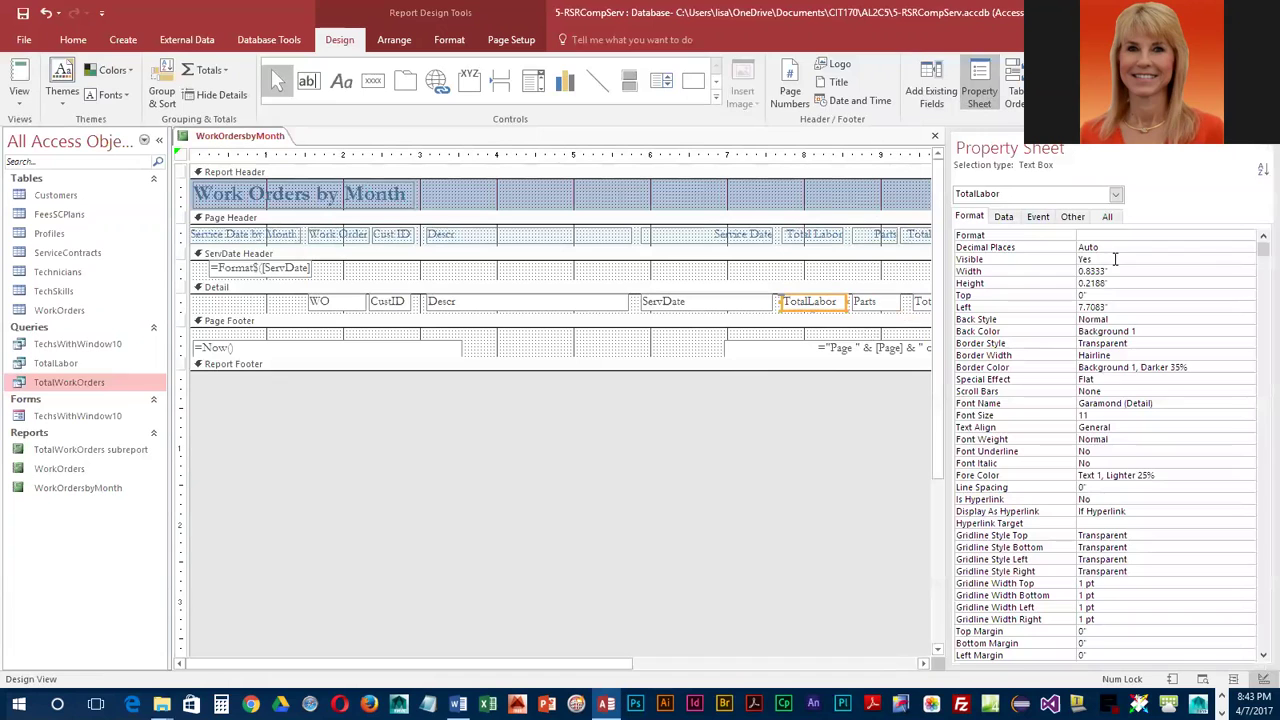
click(1113, 236)
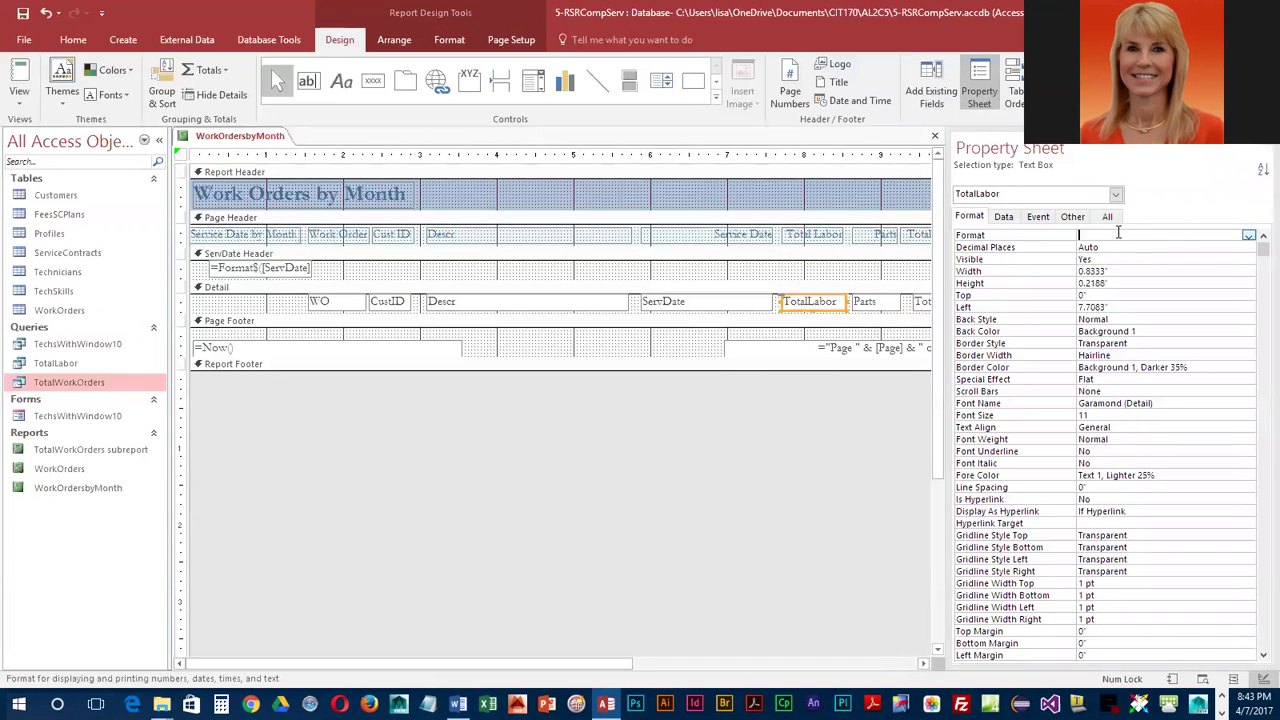
click(1248, 240)
click(1156, 259)
click(979, 90)
click(22, 14)
click(16, 72)
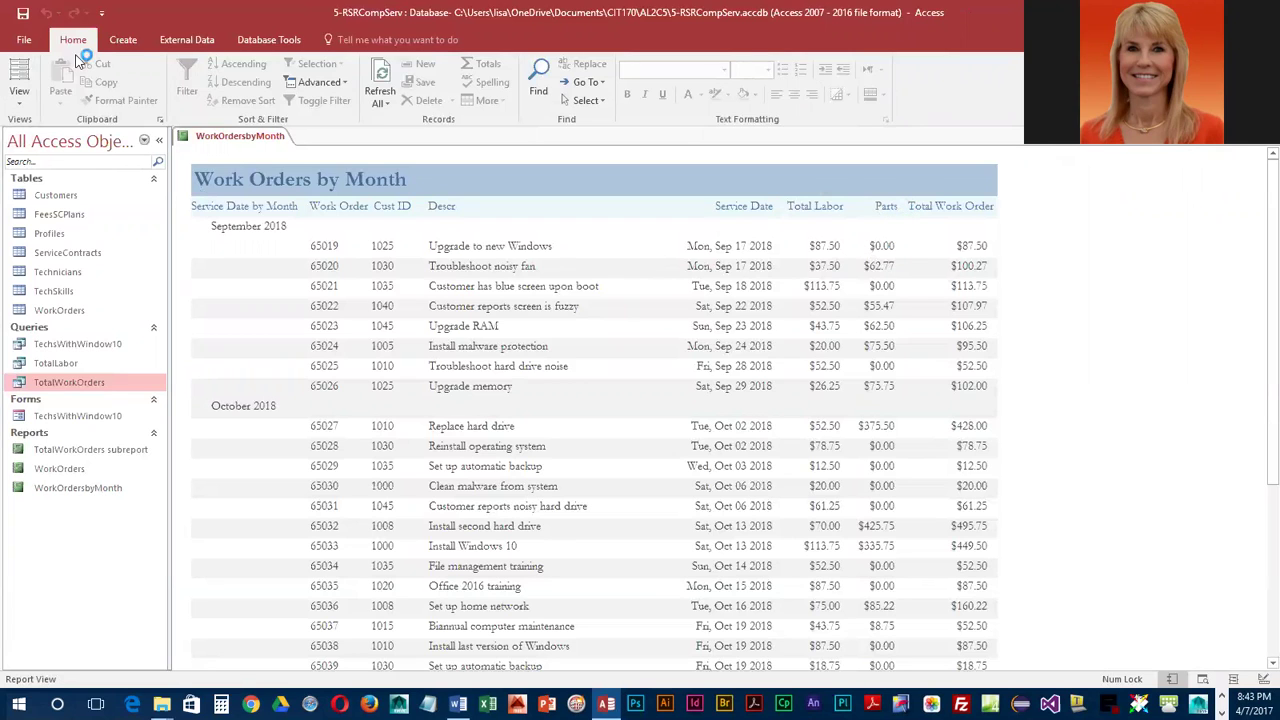
Return to Design View and pull the Parts heading's right edge slightly inward
click(28, 104)
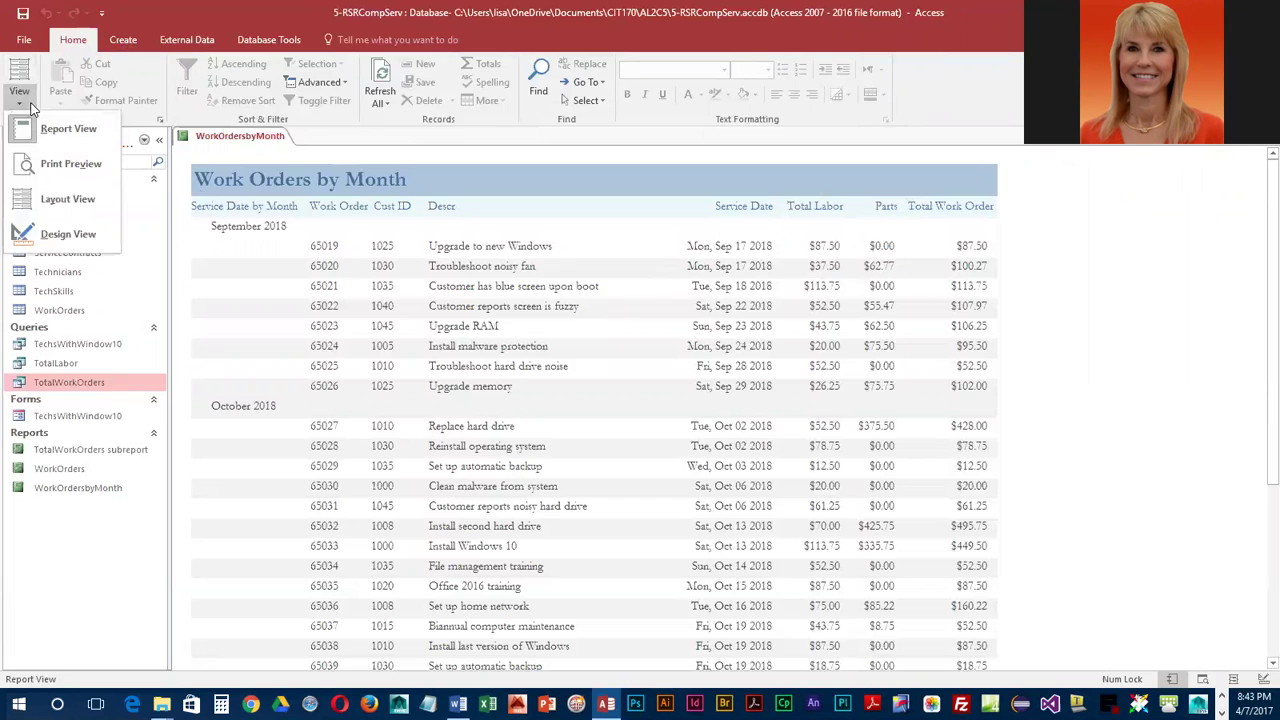
click(85, 236)
click(891, 235)
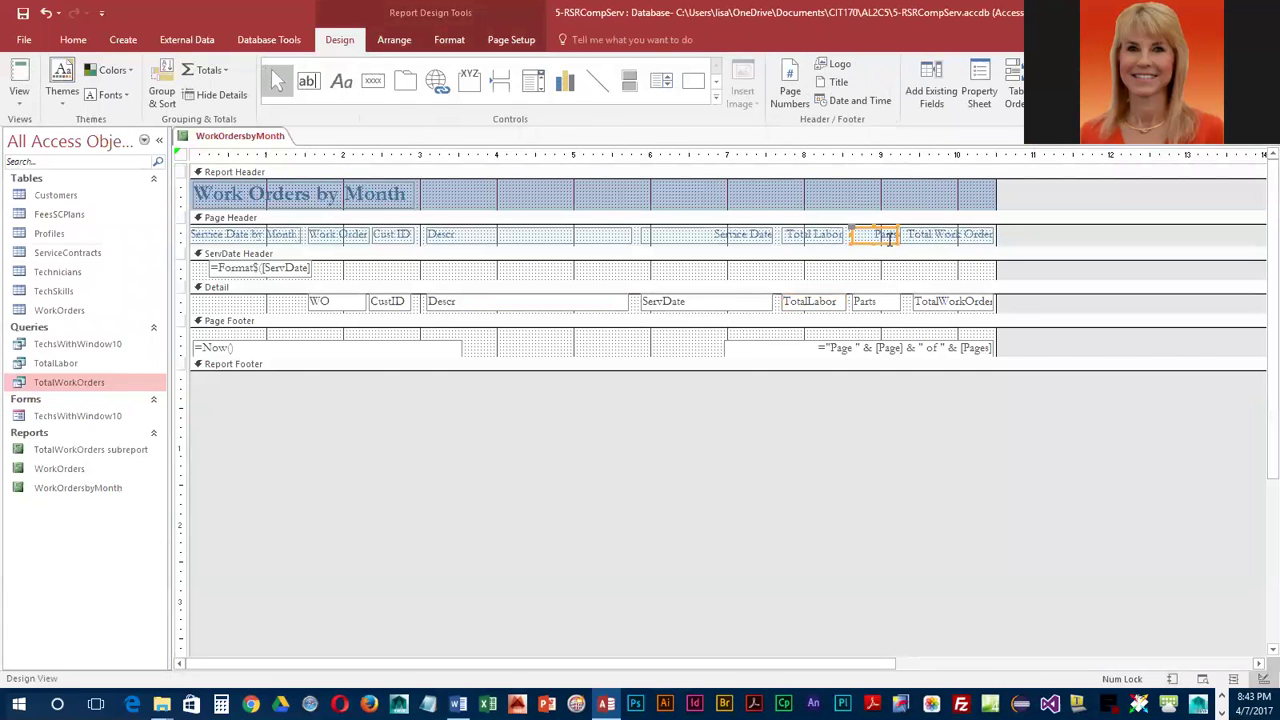
drag(894, 236, 890, 236)
Align the tops of all seven Detail section text boxes, from WO through TotalWorkOrder
click(350, 303)
shift+click(389, 303)
shift+click(445, 303)
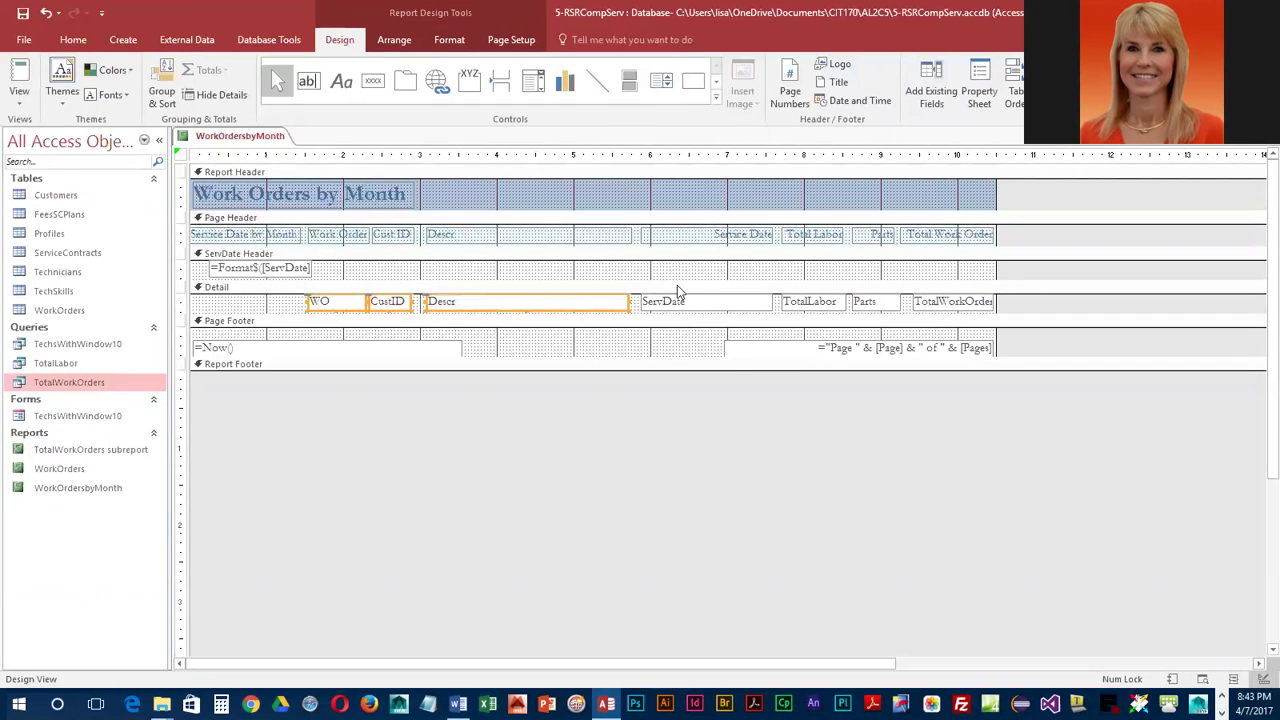
shift+click(675, 301)
shift+click(810, 301)
shift+click(866, 301)
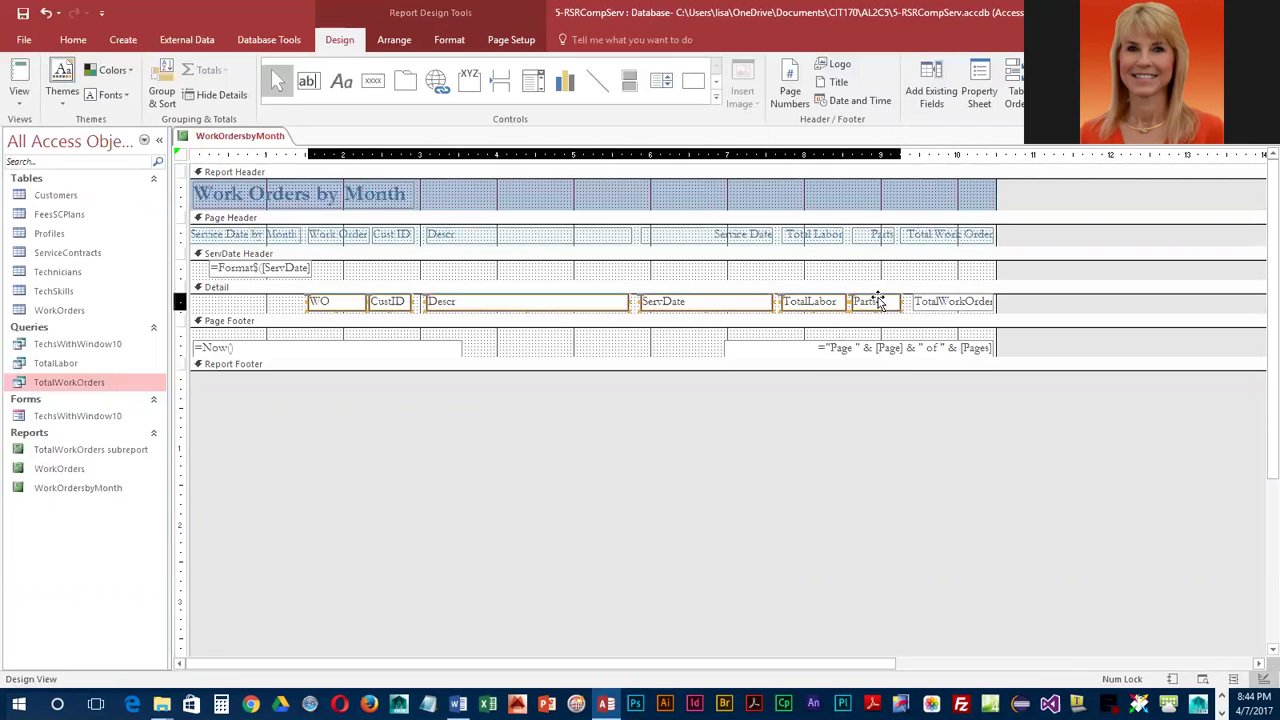
shift+click(948, 301)
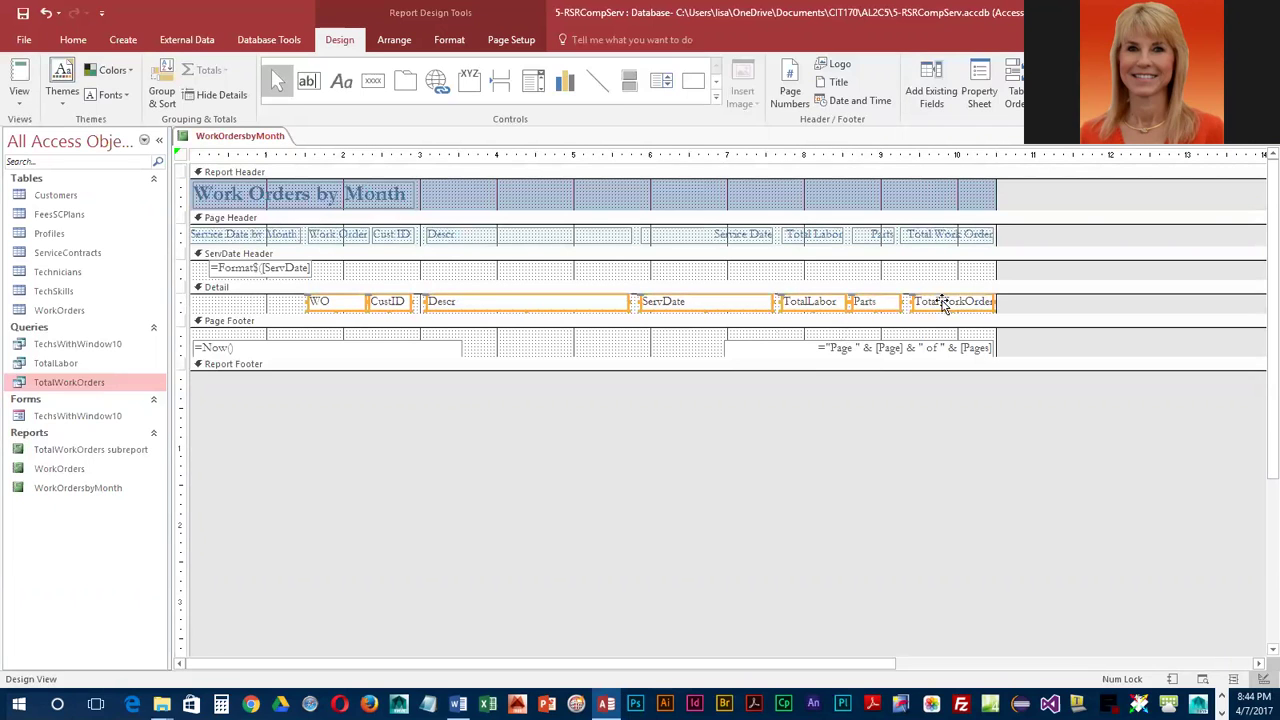
click(391, 44)
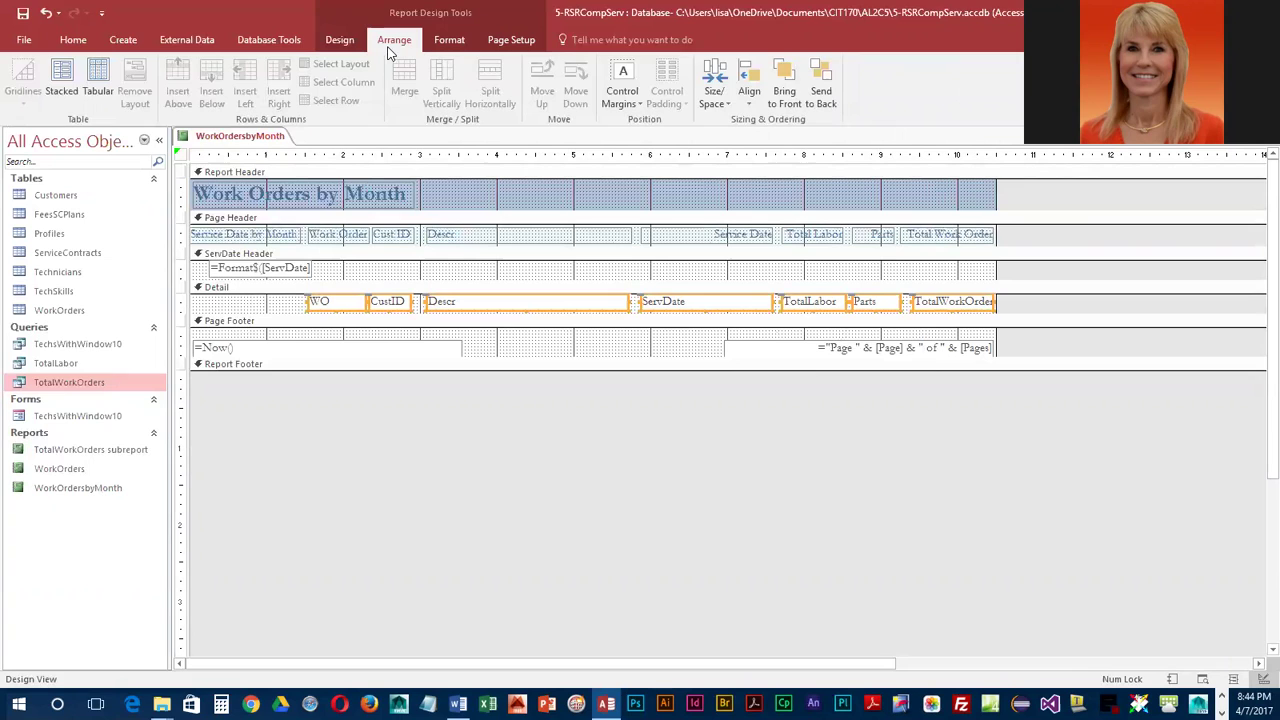
click(750, 100)
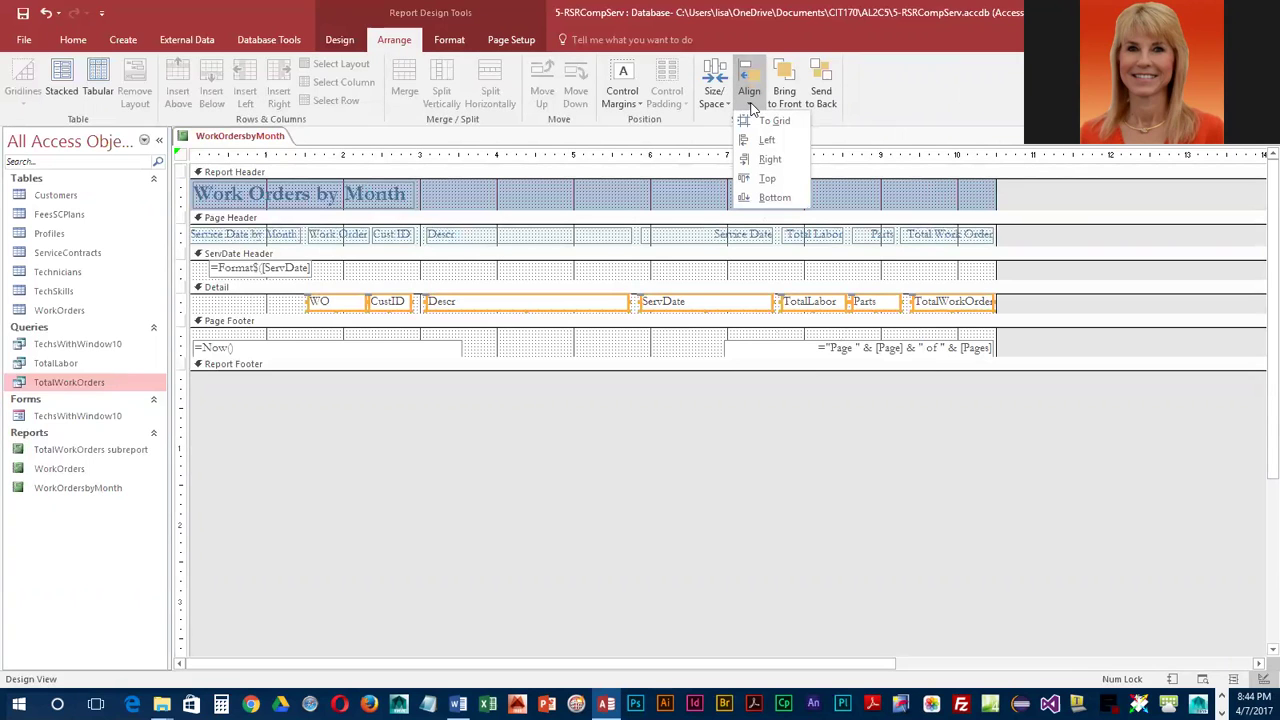
click(767, 179)
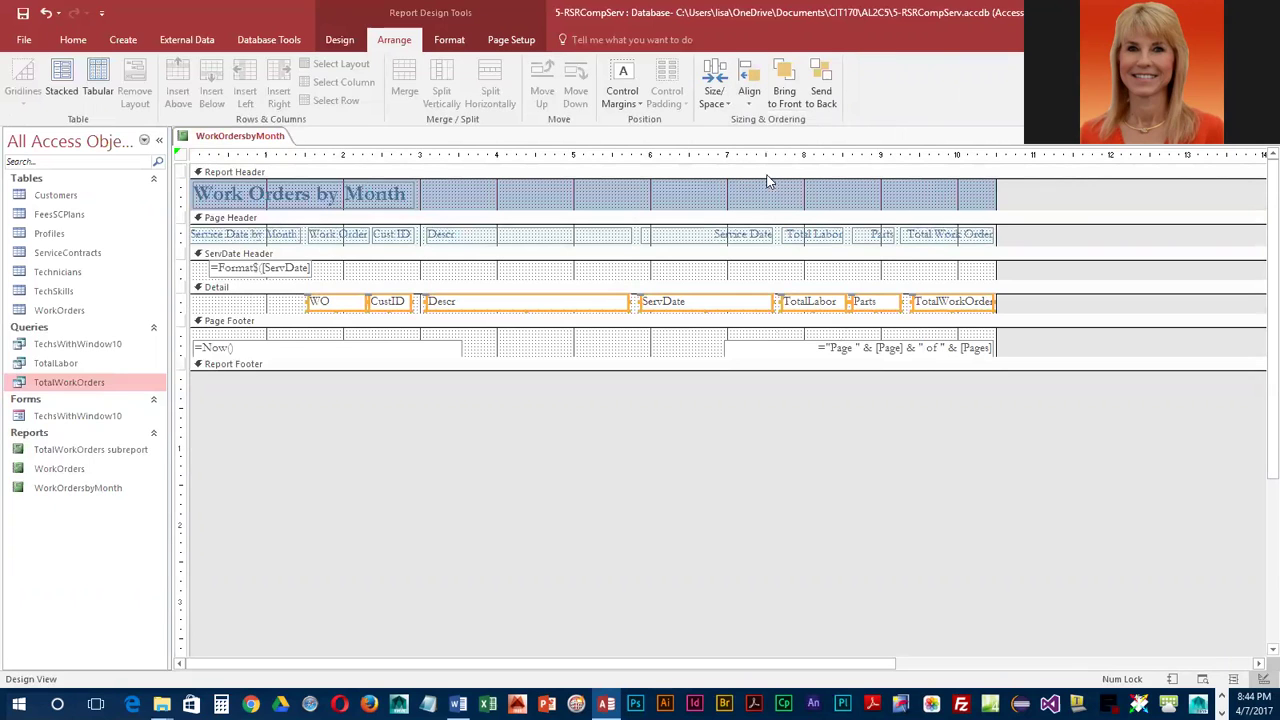
Align the tops of all eight Page Header labels, from Service Date by Month through Total Work Order
click(253, 238)
shift+click(335, 238)
shift+click(393, 238)
shift+click(510, 240)
shift+click(688, 240)
shift+click(816, 238)
shift+click(876, 238)
shift+click(952, 240)
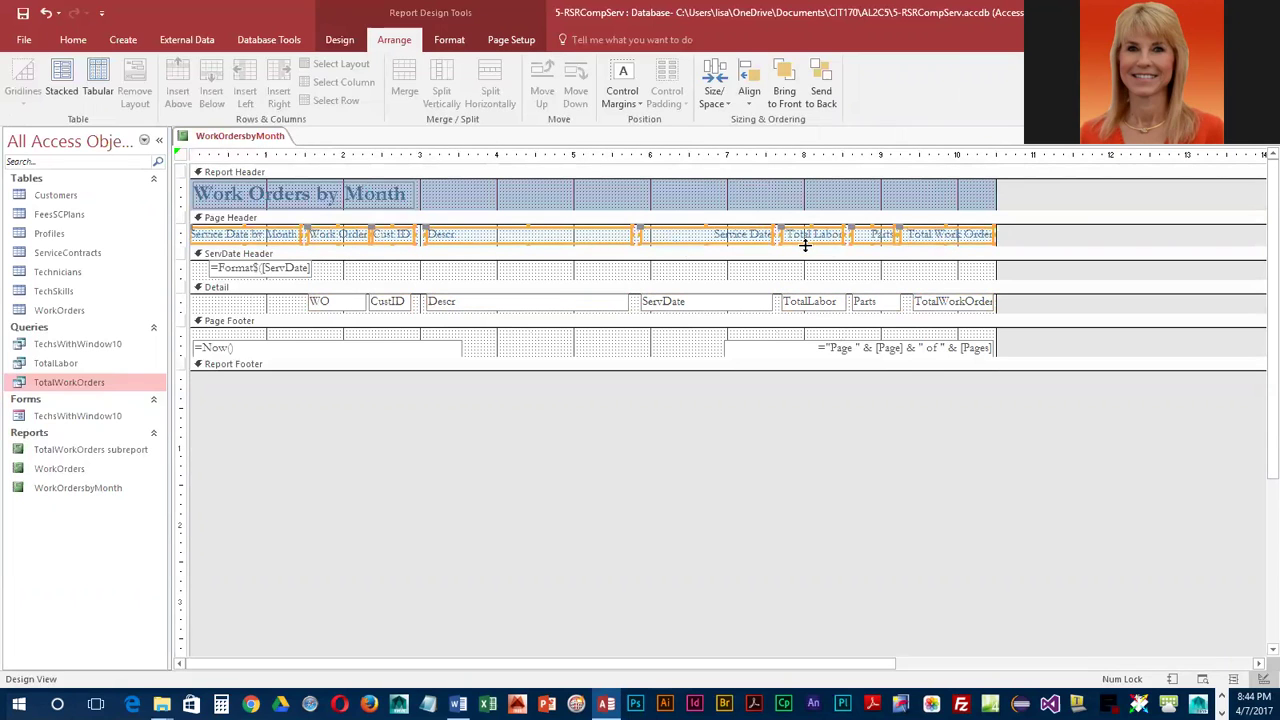
click(716, 100)
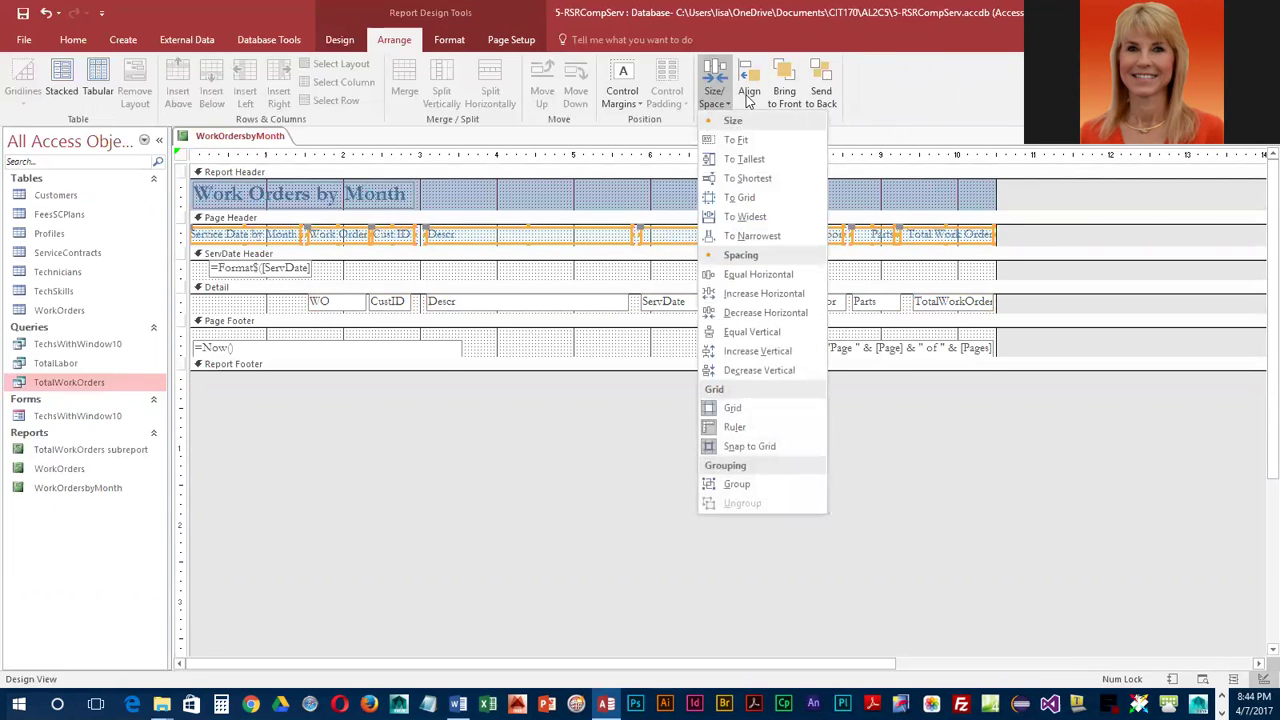
click(749, 100)
click(752, 178)
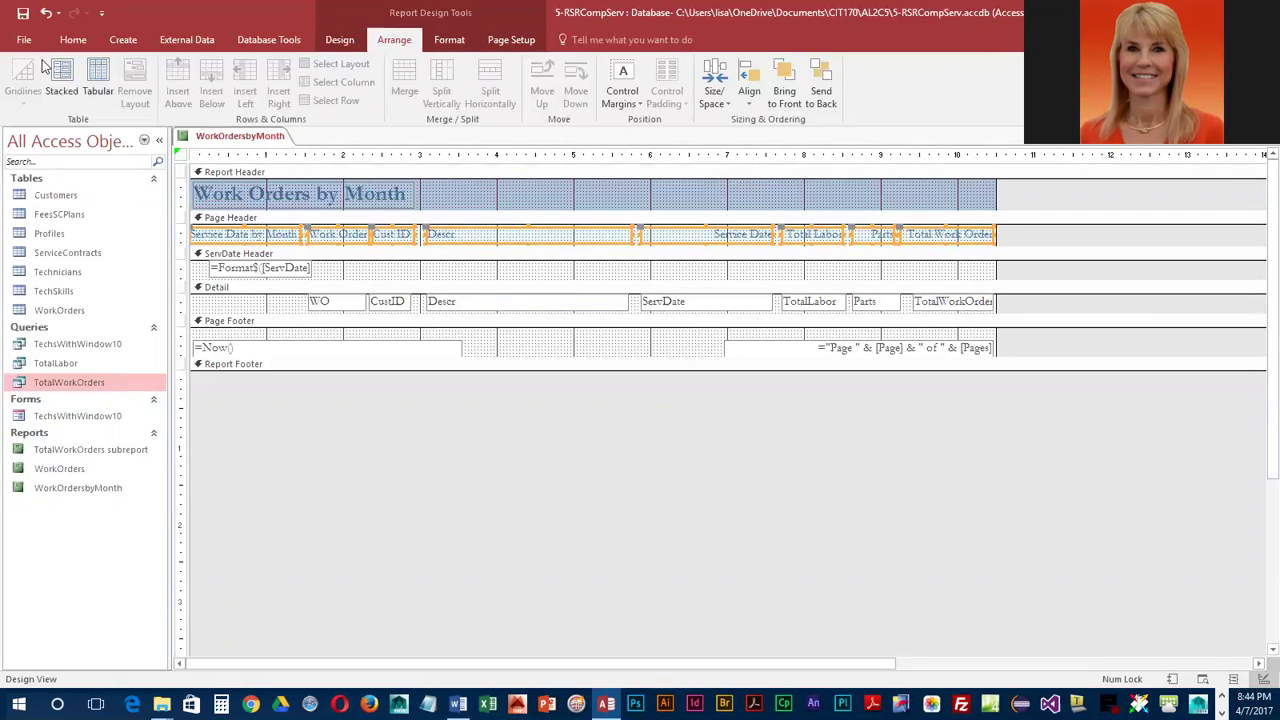
Save the report and review it from start to end in Report View
click(24, 16)
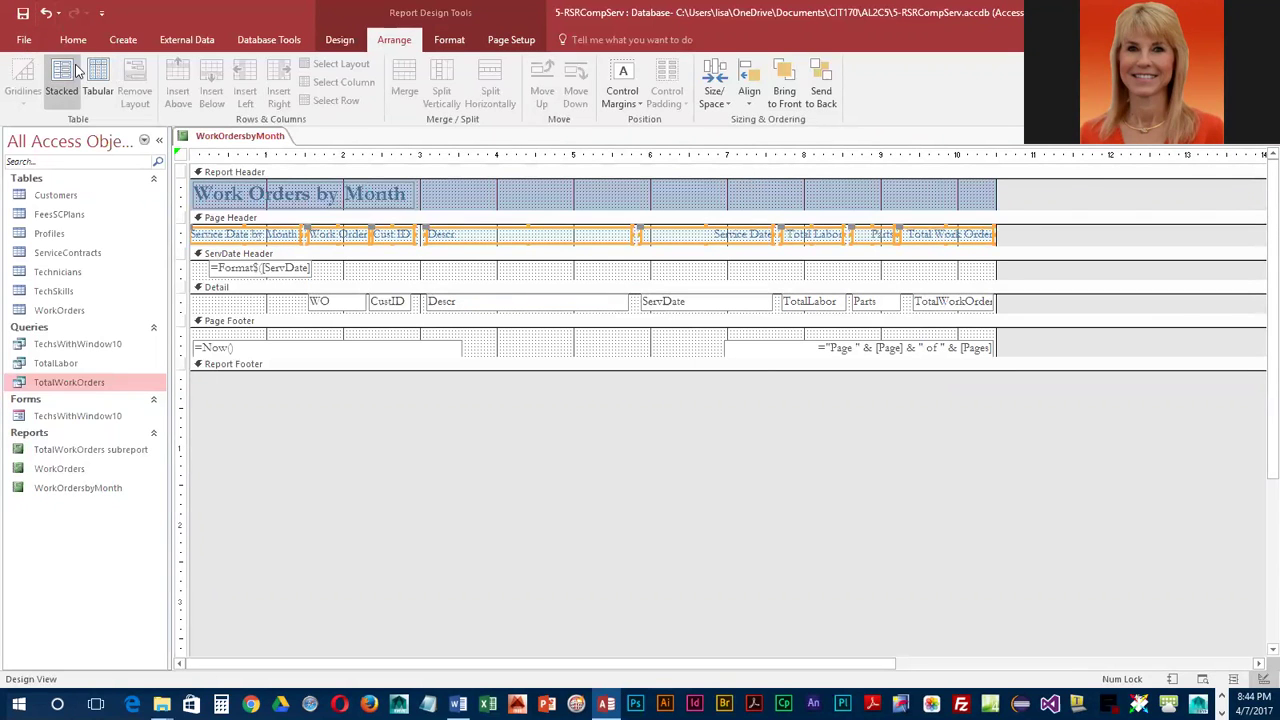
click(339, 40)
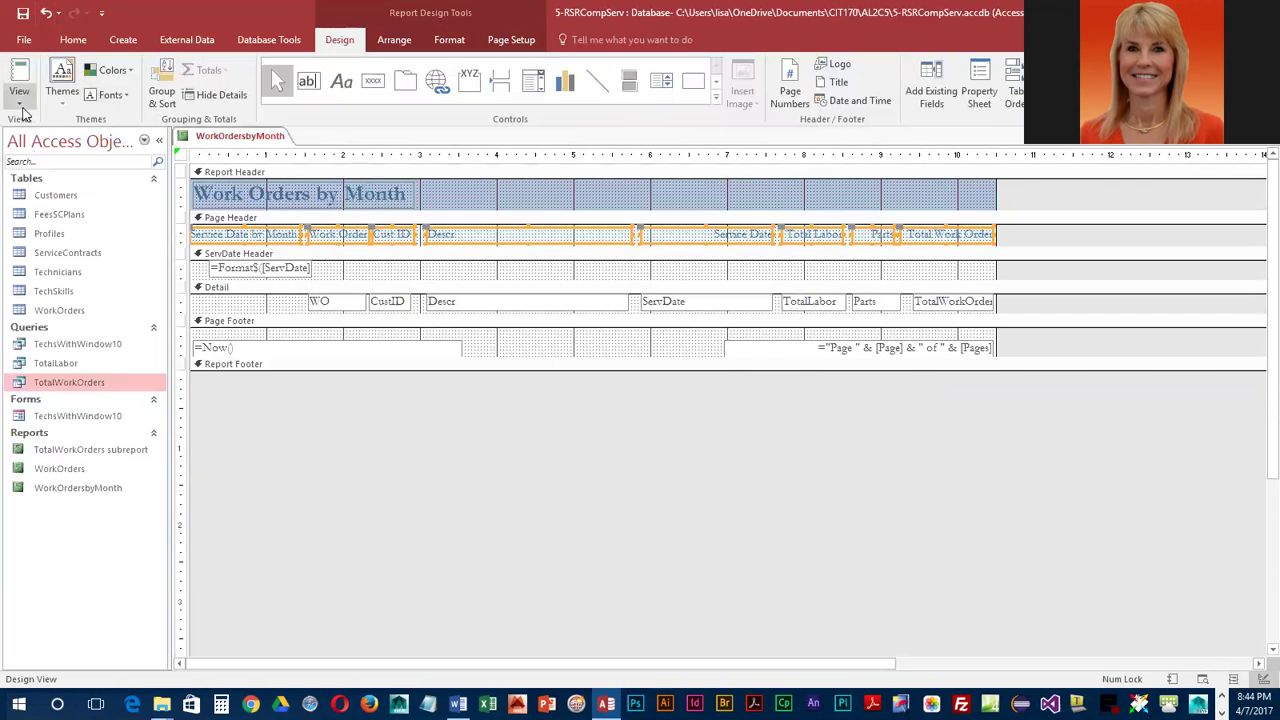
click(20, 72)
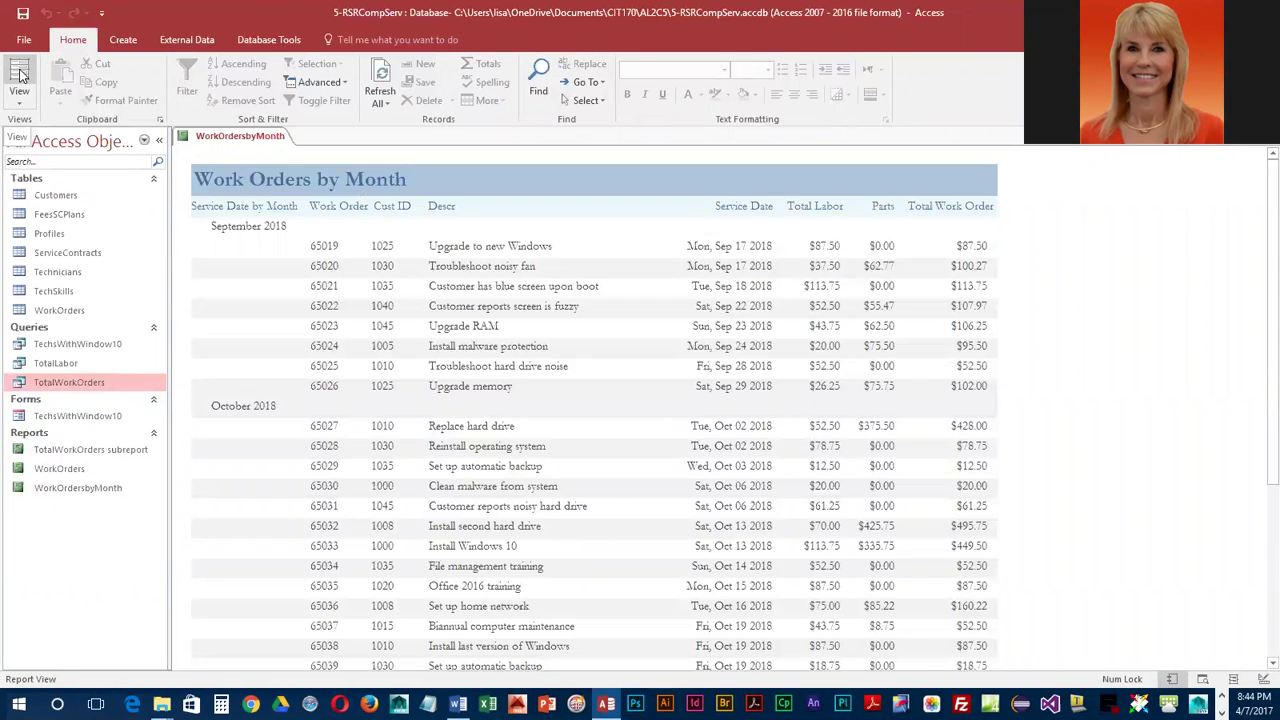
scroll(608, 420, down, 5)
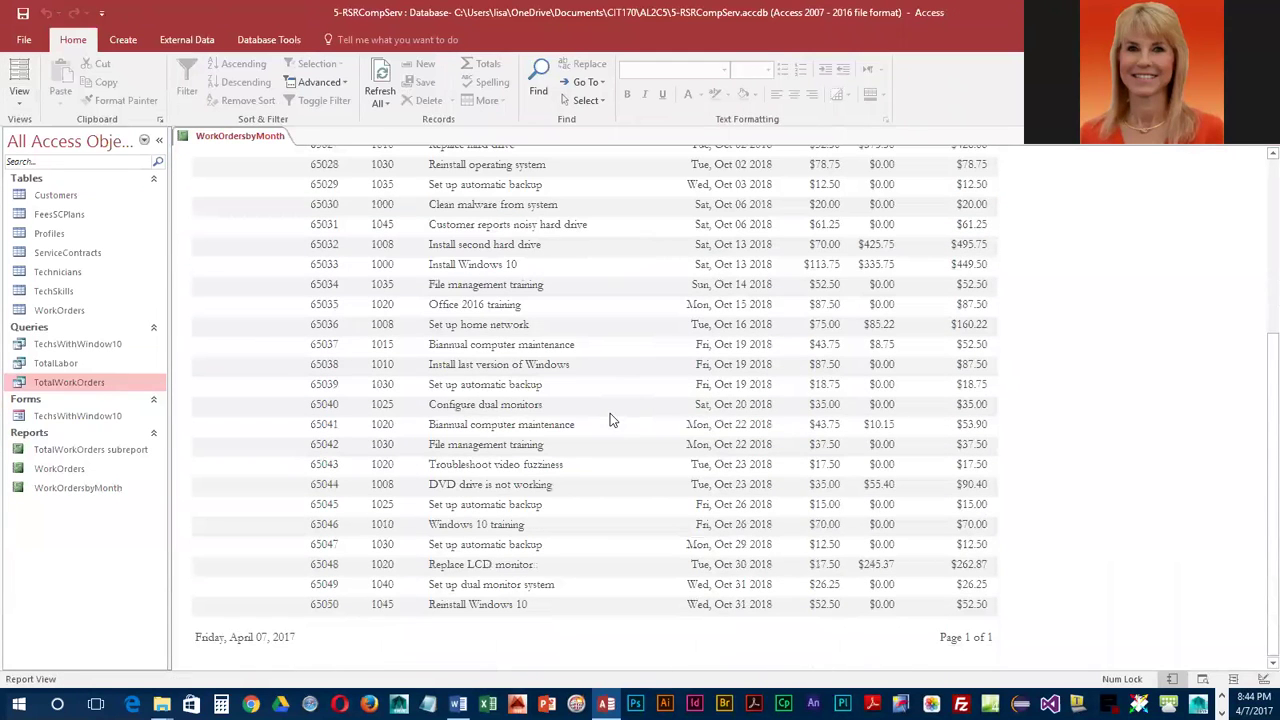
scroll(610, 418, up, 5)
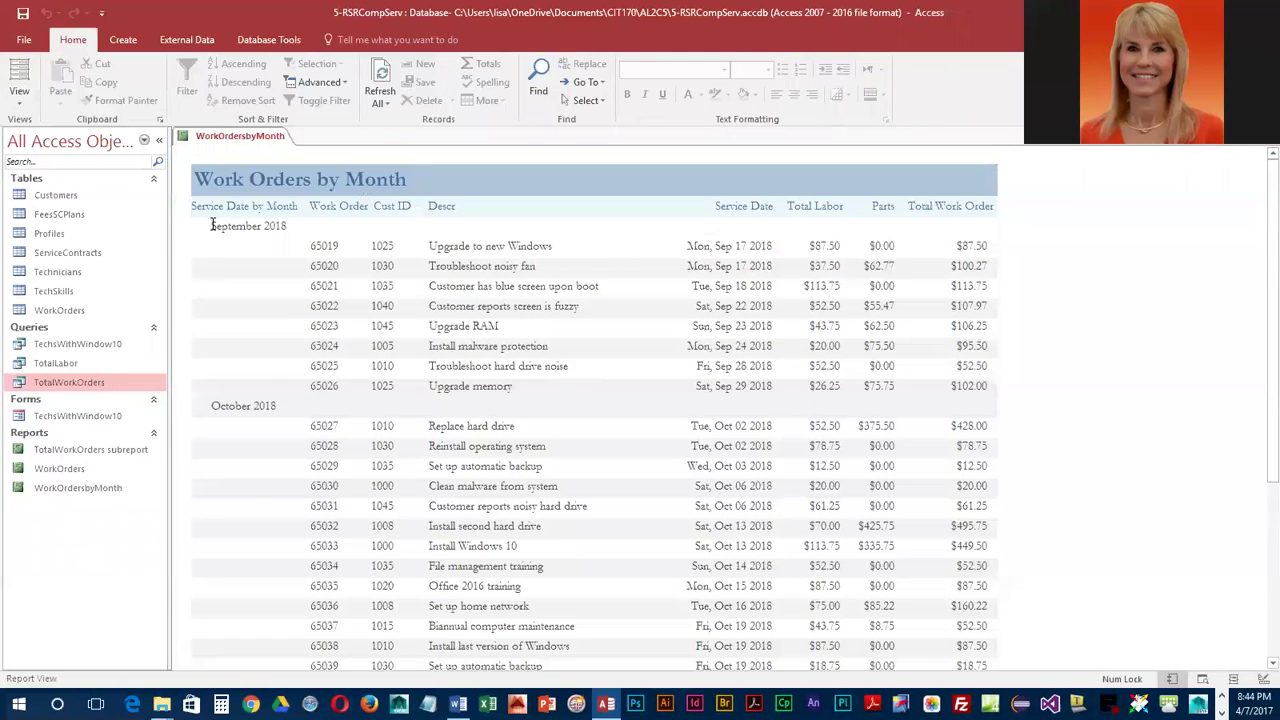